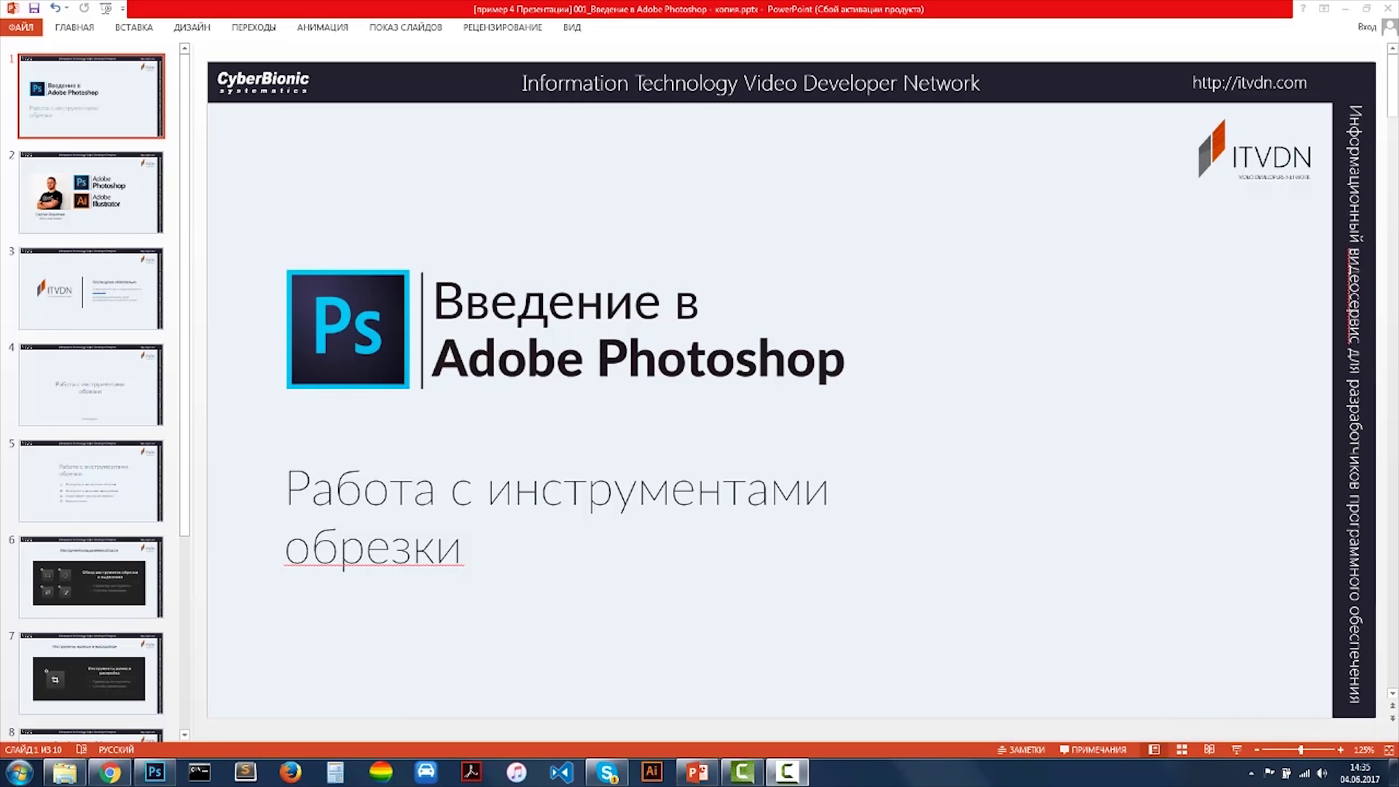
- Page through slides 2–4 of the PowerPoint deck to the cropping-tools topic slide
{"action": "left_click", "coordinate": [108, 193]}
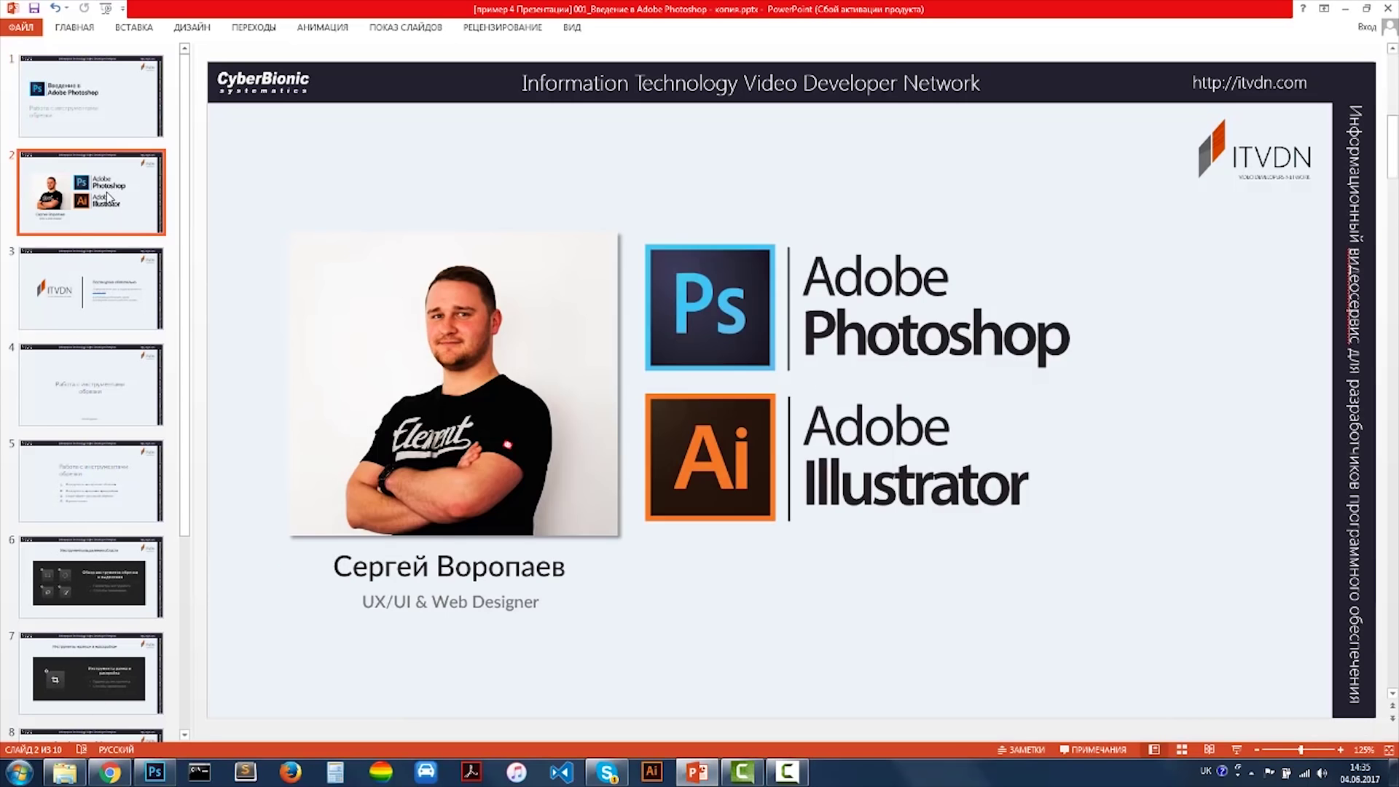
{"action": "left_click", "coordinate": [107, 319]}
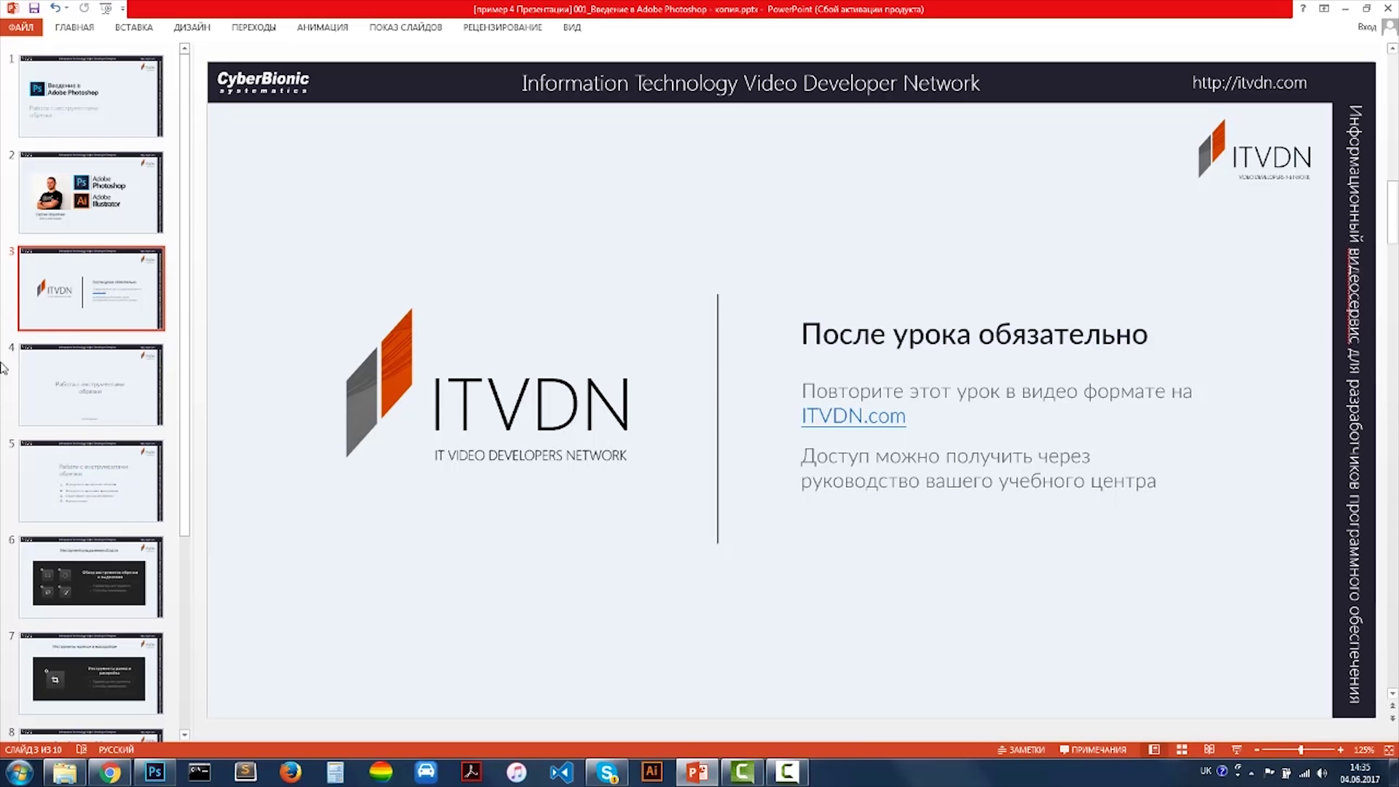
{"action": "left_click", "coordinate": [74, 382]}
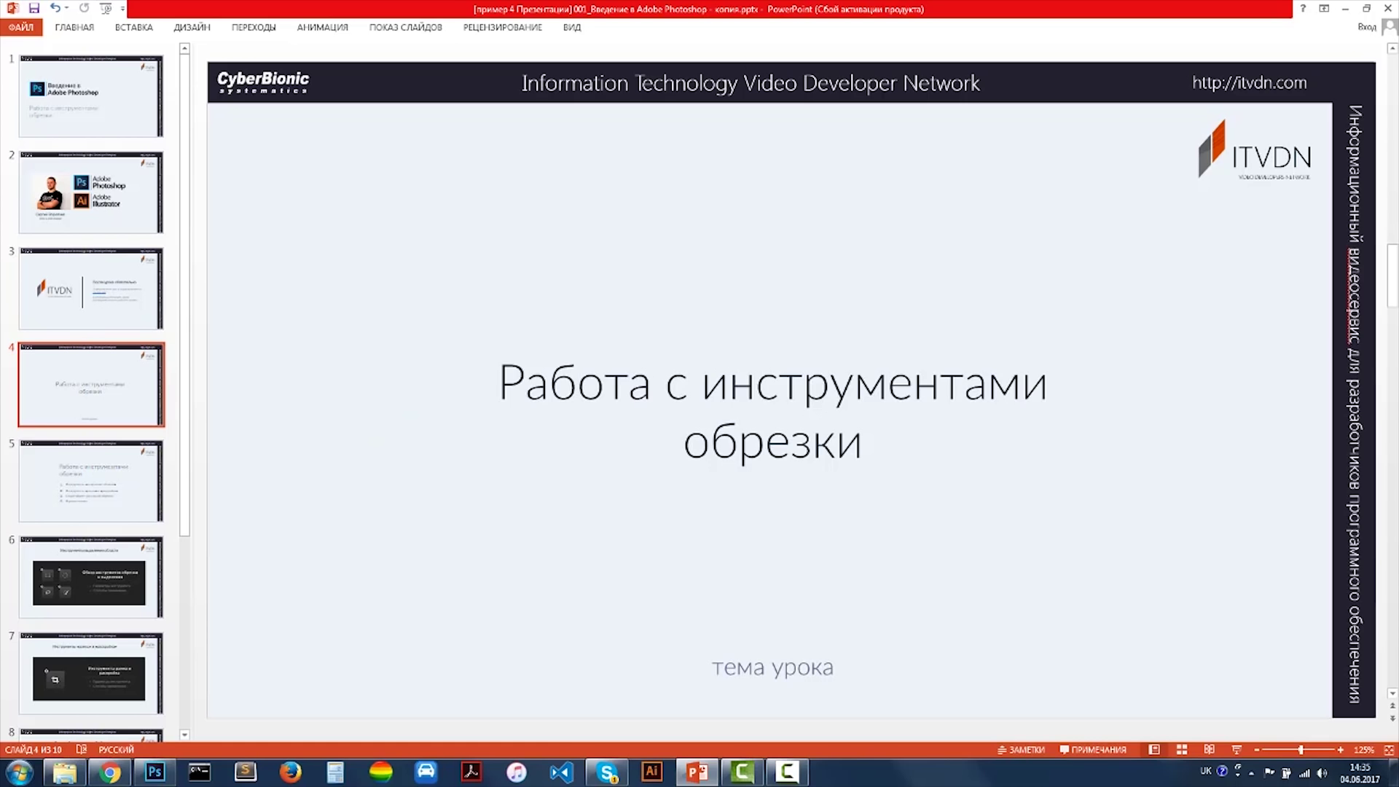
- Advance through the outline and selection-tools slides, then bring up the Photoshop travel mockup
{"action": "left_click", "coordinate": [73, 481]}
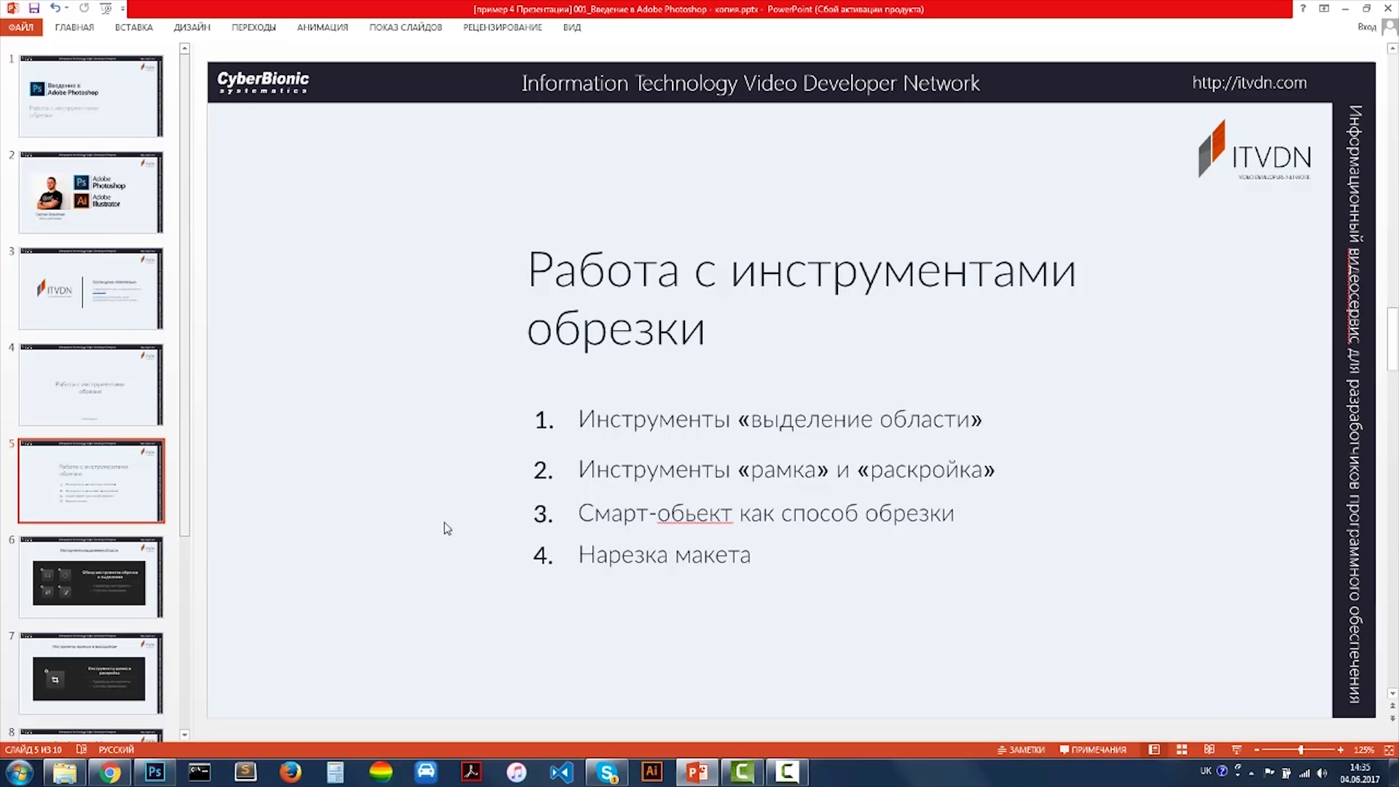
{"action": "left_click", "coordinate": [69, 591]}
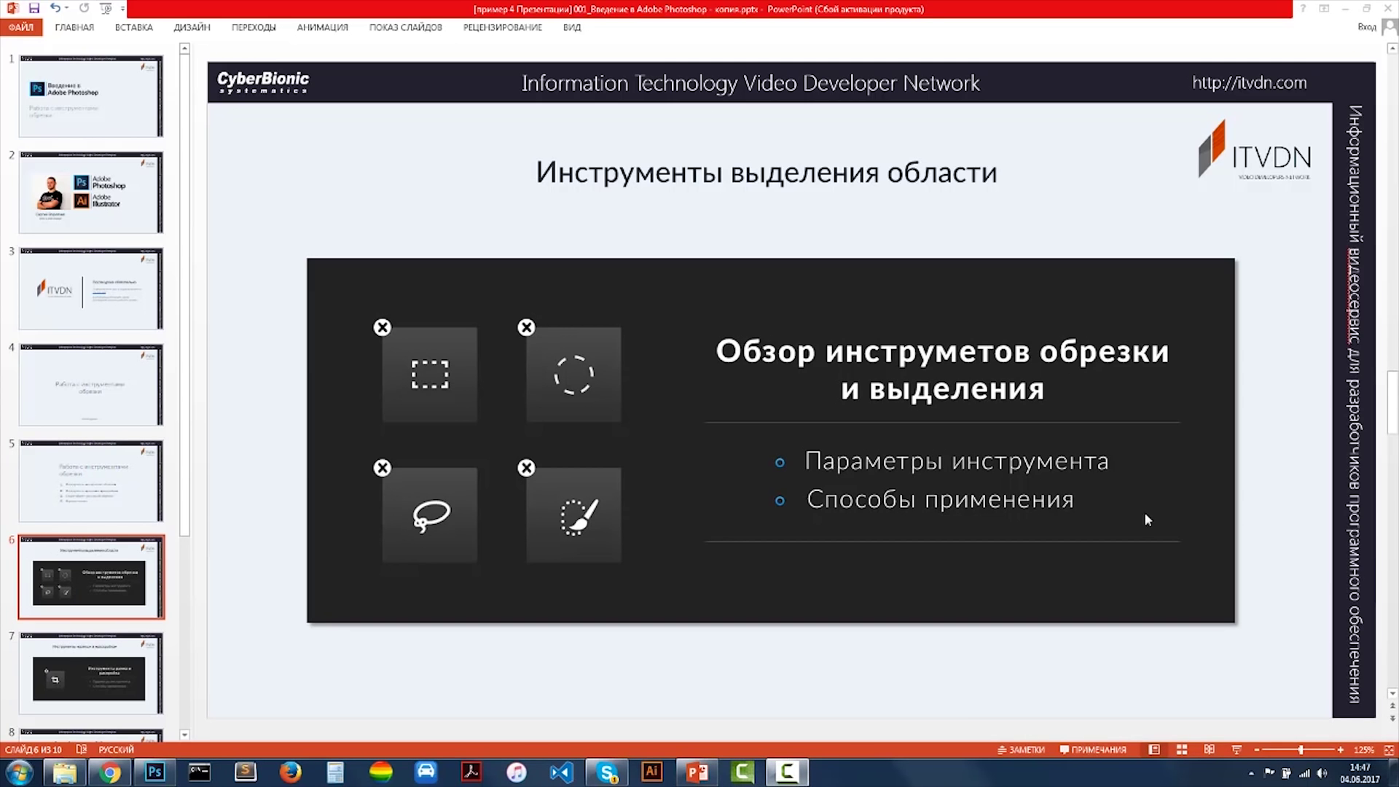
{"action": "left_click", "coordinate": [154, 771]}
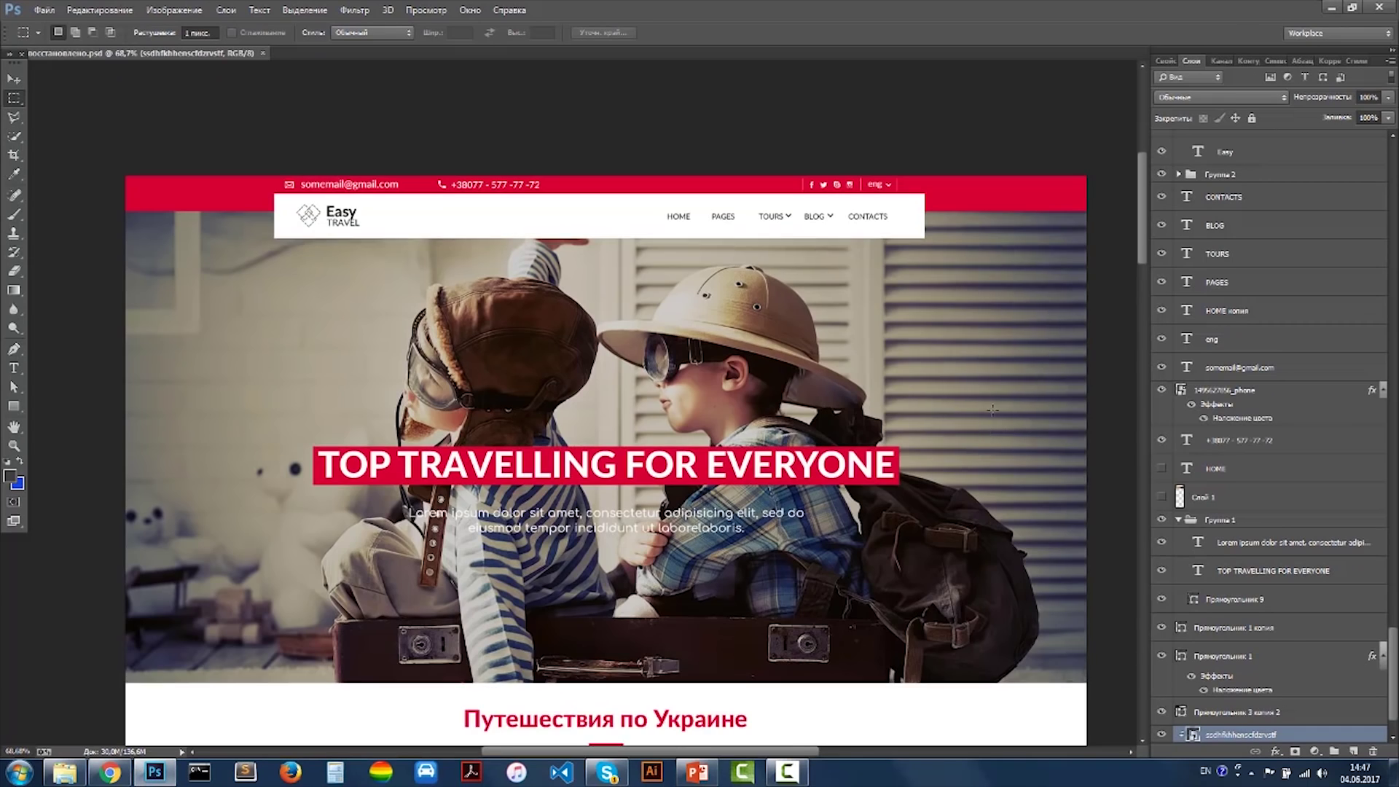
{"action": "scroll", "coordinate": [996, 381], "scroll_direction": "up", "scroll_amount": 2}
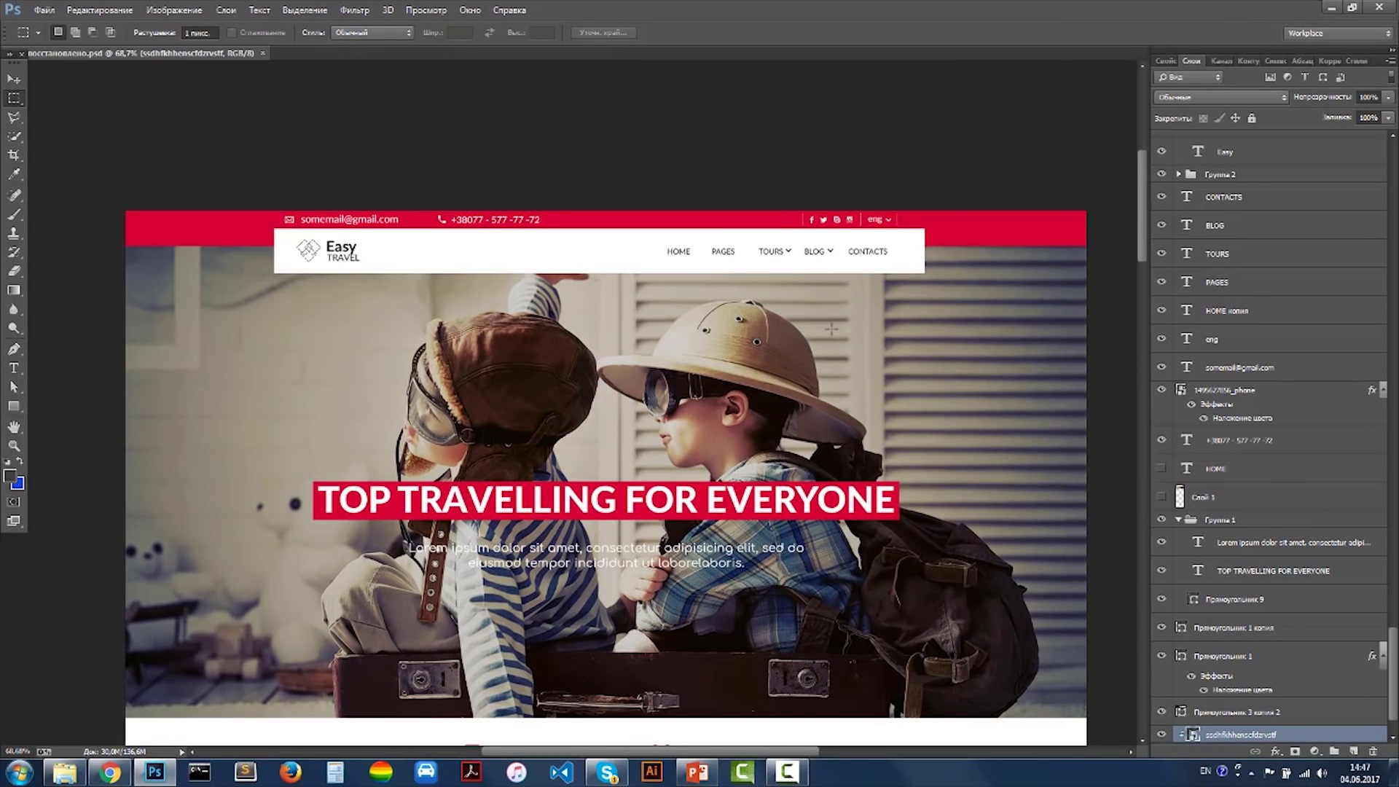
{"action": "scroll", "coordinate": [879, 323], "scroll_direction": "down", "scroll_amount": 3}
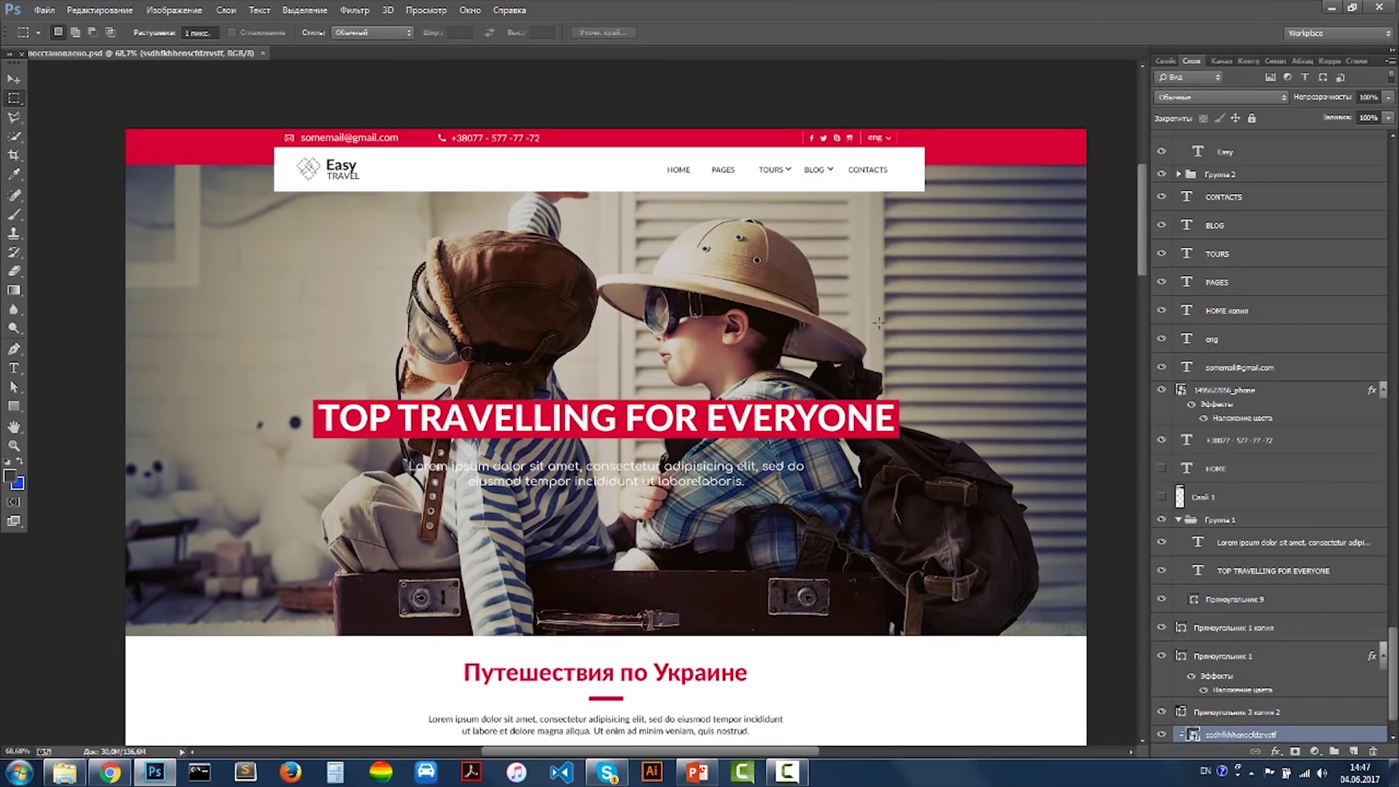
{"action": "scroll", "coordinate": [842, 337], "scroll_direction": "up", "scroll_amount": 2}
{"action": "scroll", "coordinate": [843, 337], "scroll_direction": "down", "scroll_amount": 2}
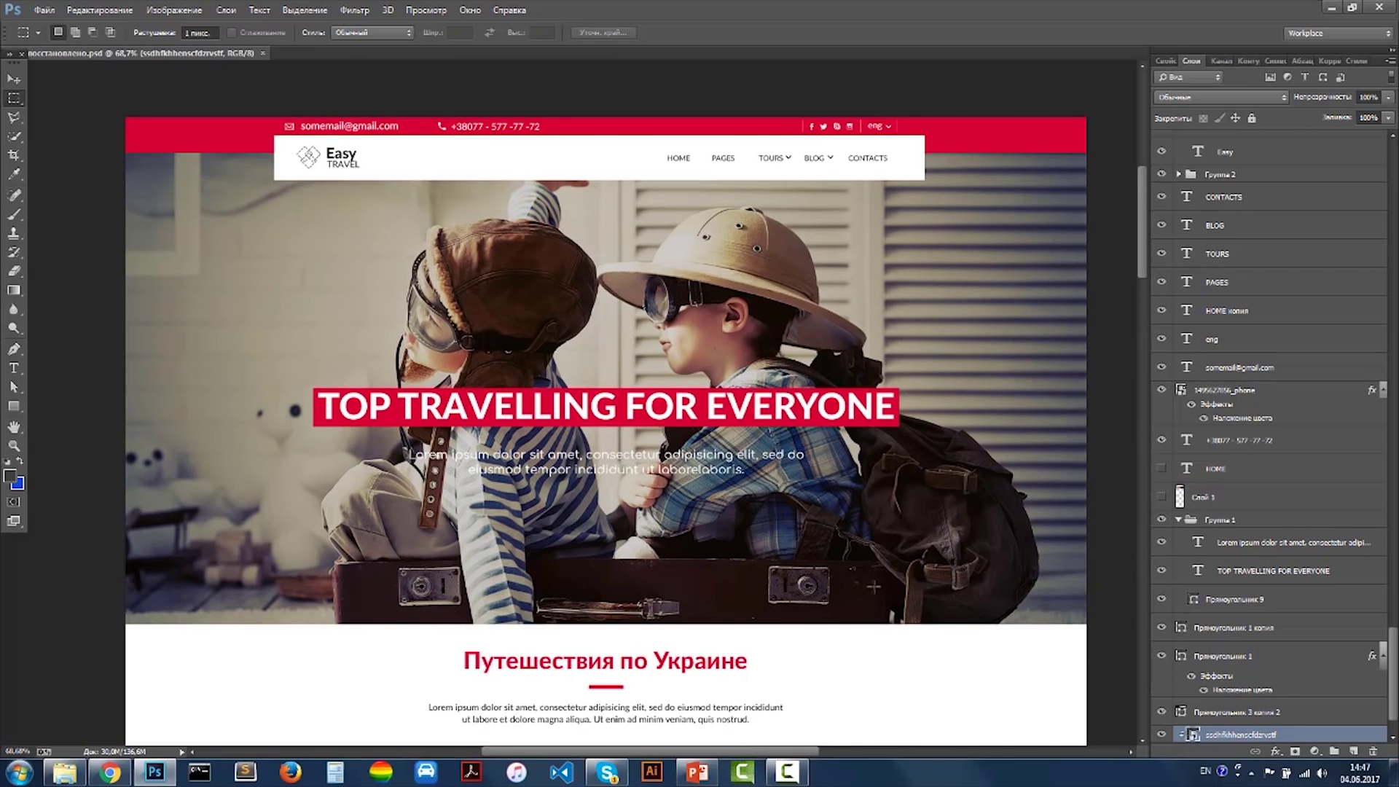
{"action": "scroll", "coordinate": [1233, 595], "scroll_direction": "down", "scroll_amount": 2}
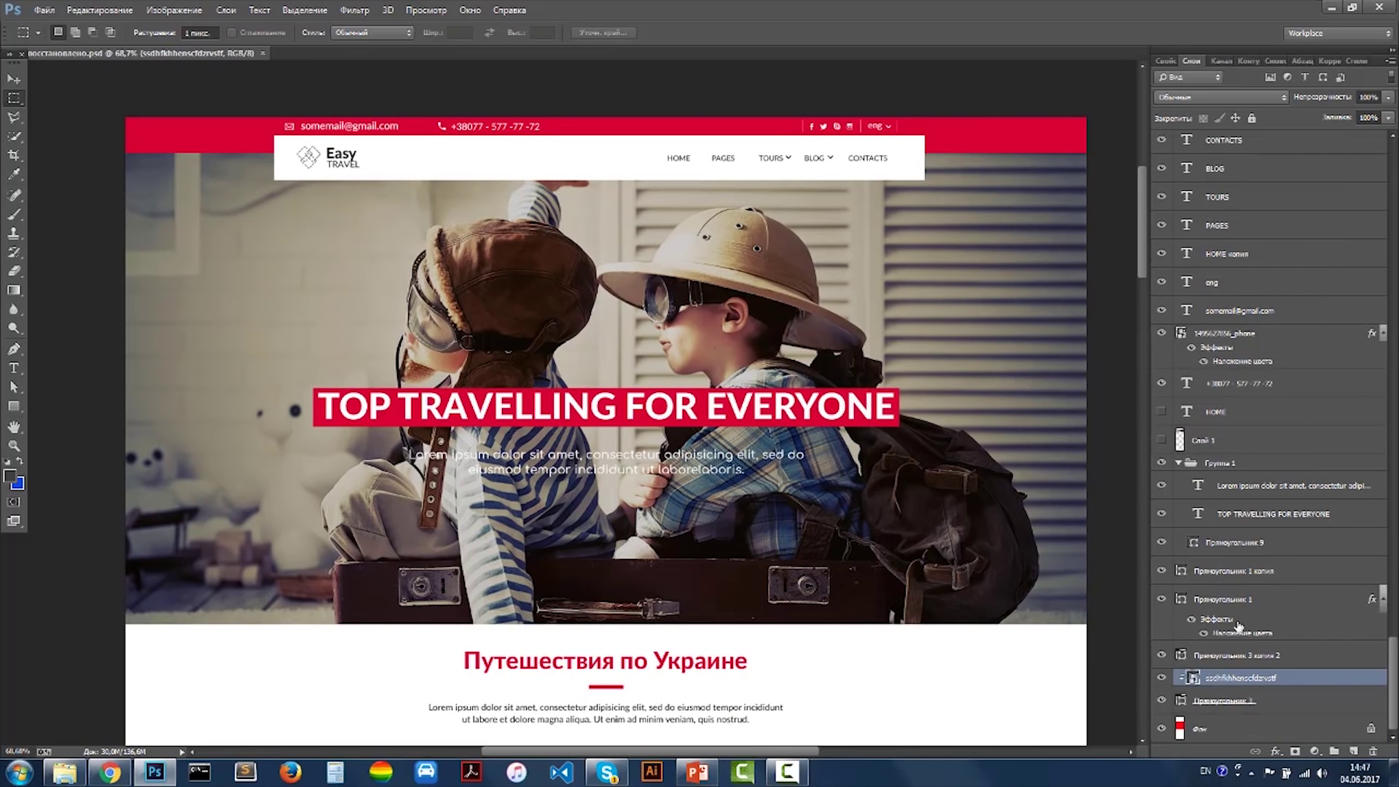
- Open the boys' photo and cut a rectangle around both boys onto a new layer
{"action": "double_click", "coordinate": [1195, 682]}
{"action": "left_click", "coordinate": [789, 324]}
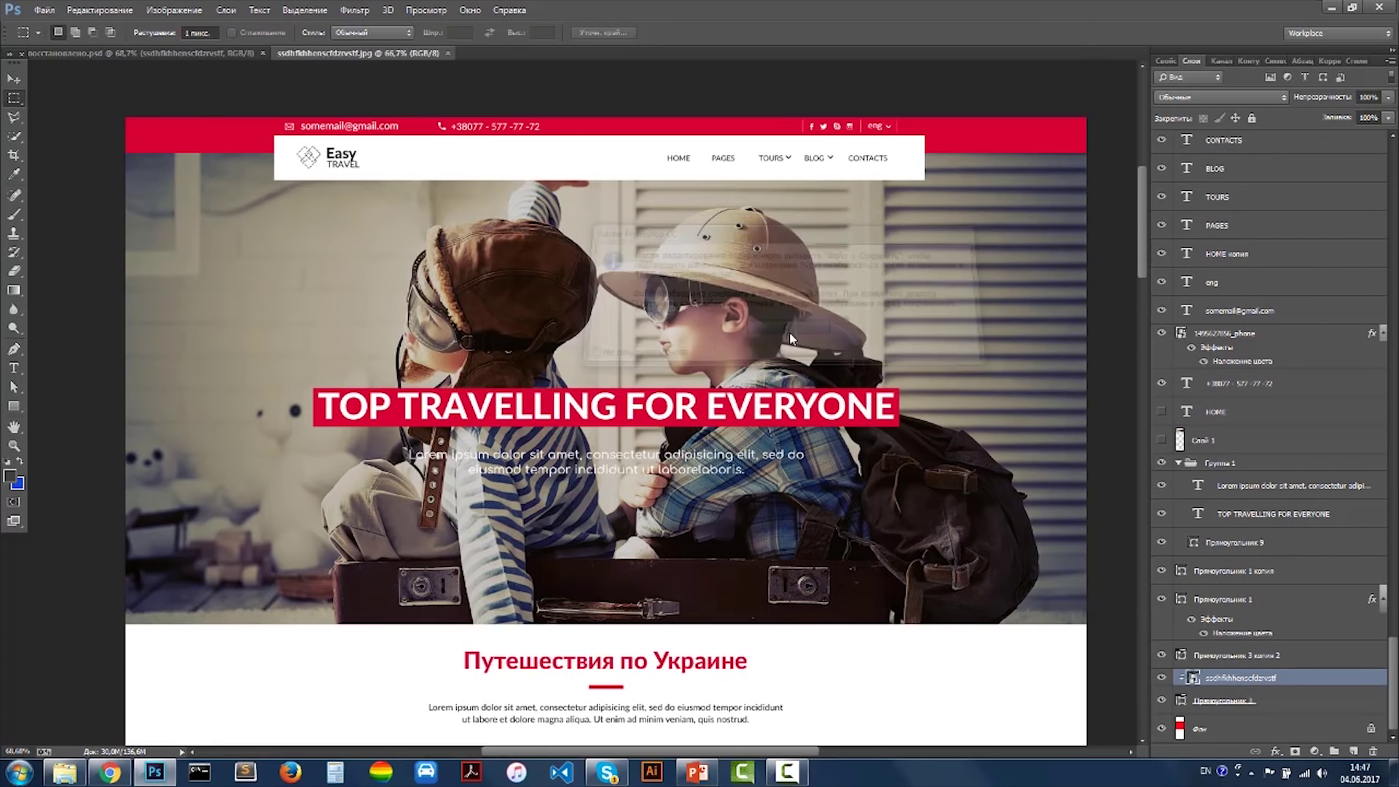
{"action": "right_click", "coordinate": [14, 98]}
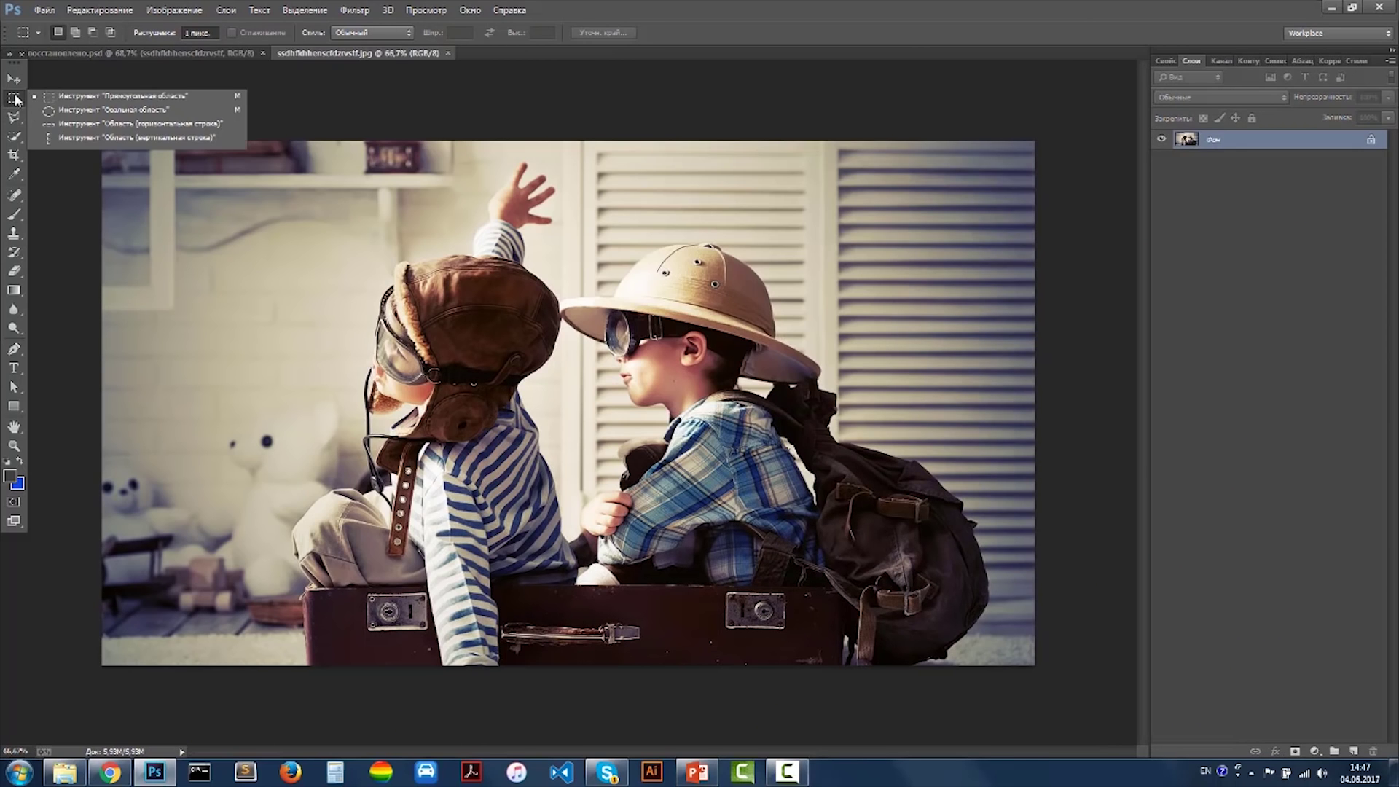
{"action": "left_click", "coordinate": [153, 104]}
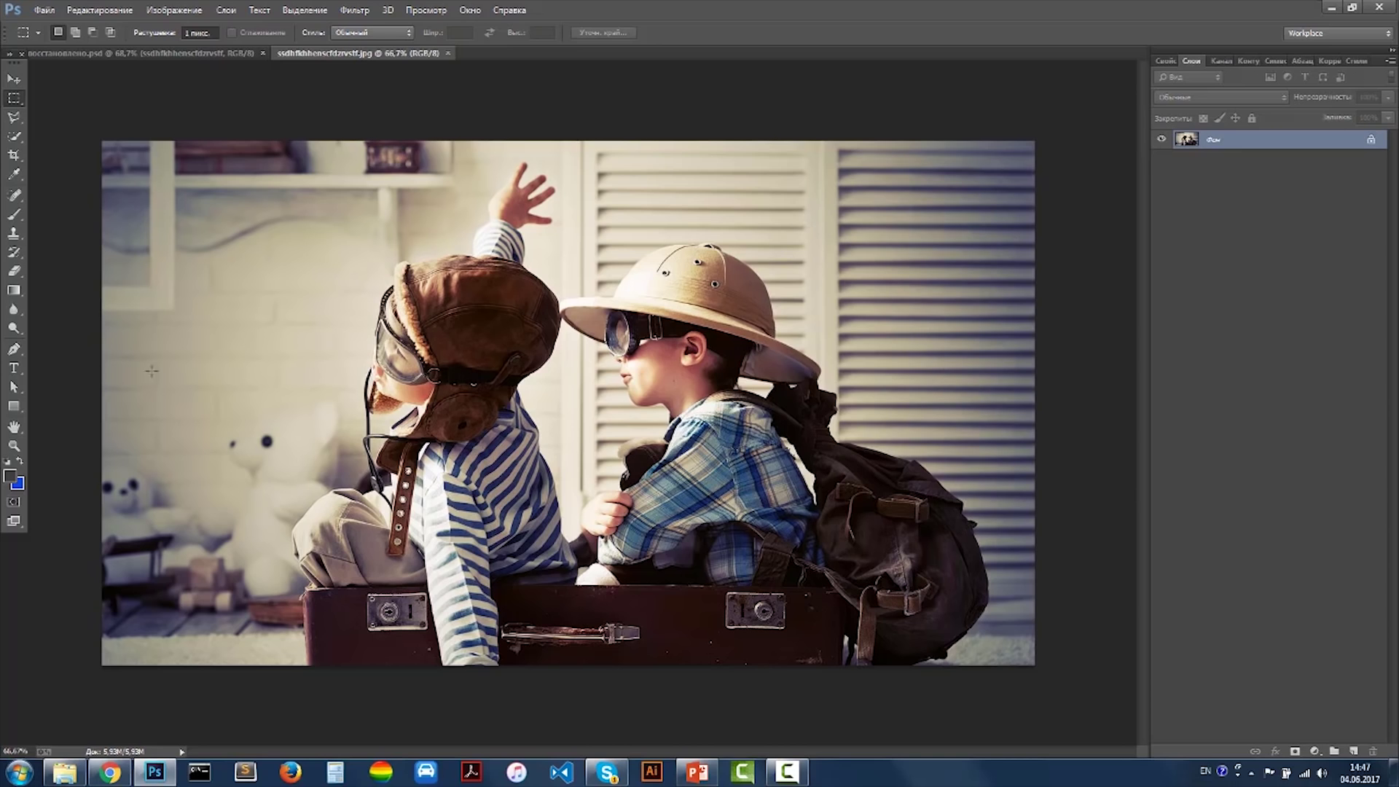
{"action": "left_click_drag", "start_coordinate": [286, 161], "coordinate": [968, 612]}
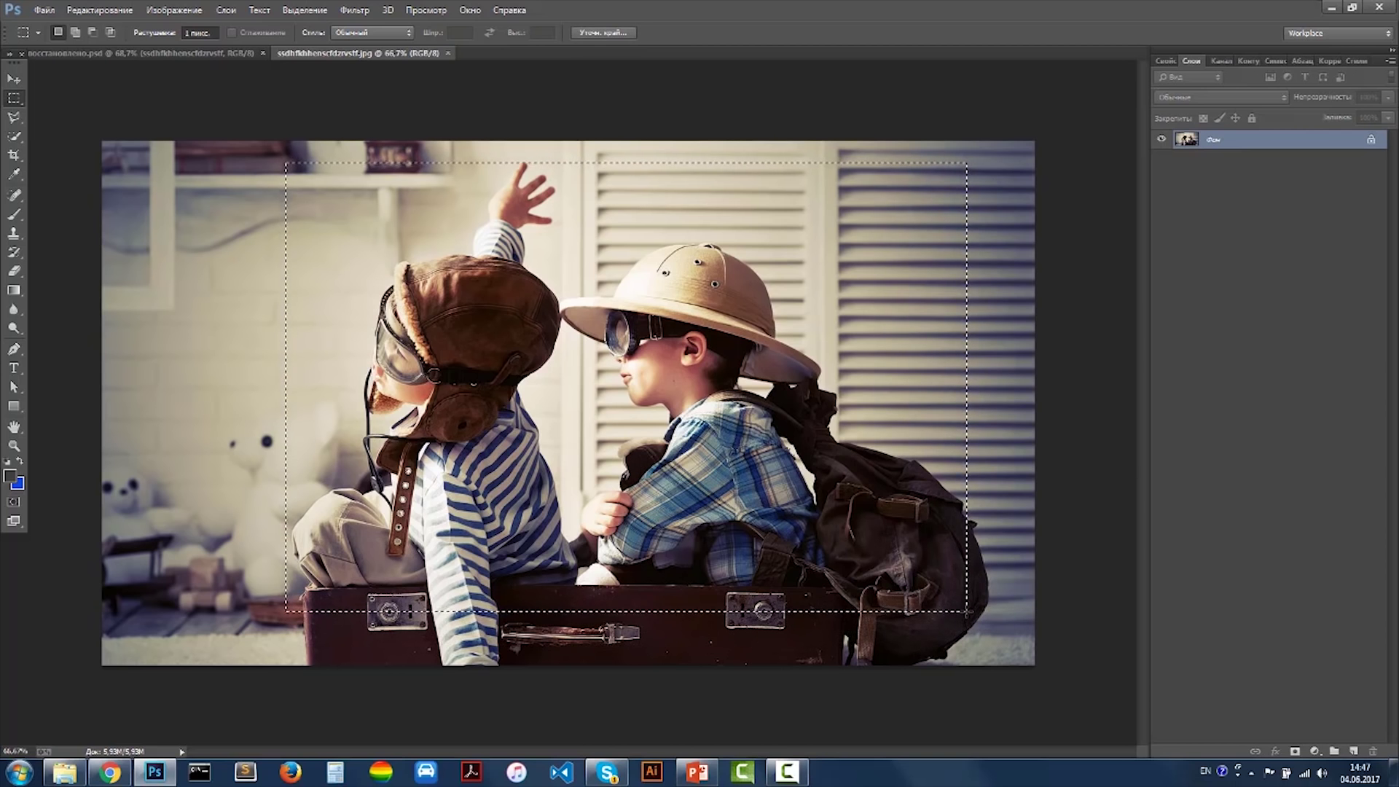
{"action": "key", "text": "ctrl+BackSpace"}
{"action": "key", "text": "ctrl+v"}
- Duplicate the pasted layer into a new document
{"action": "right_click", "coordinate": [1287, 145]}
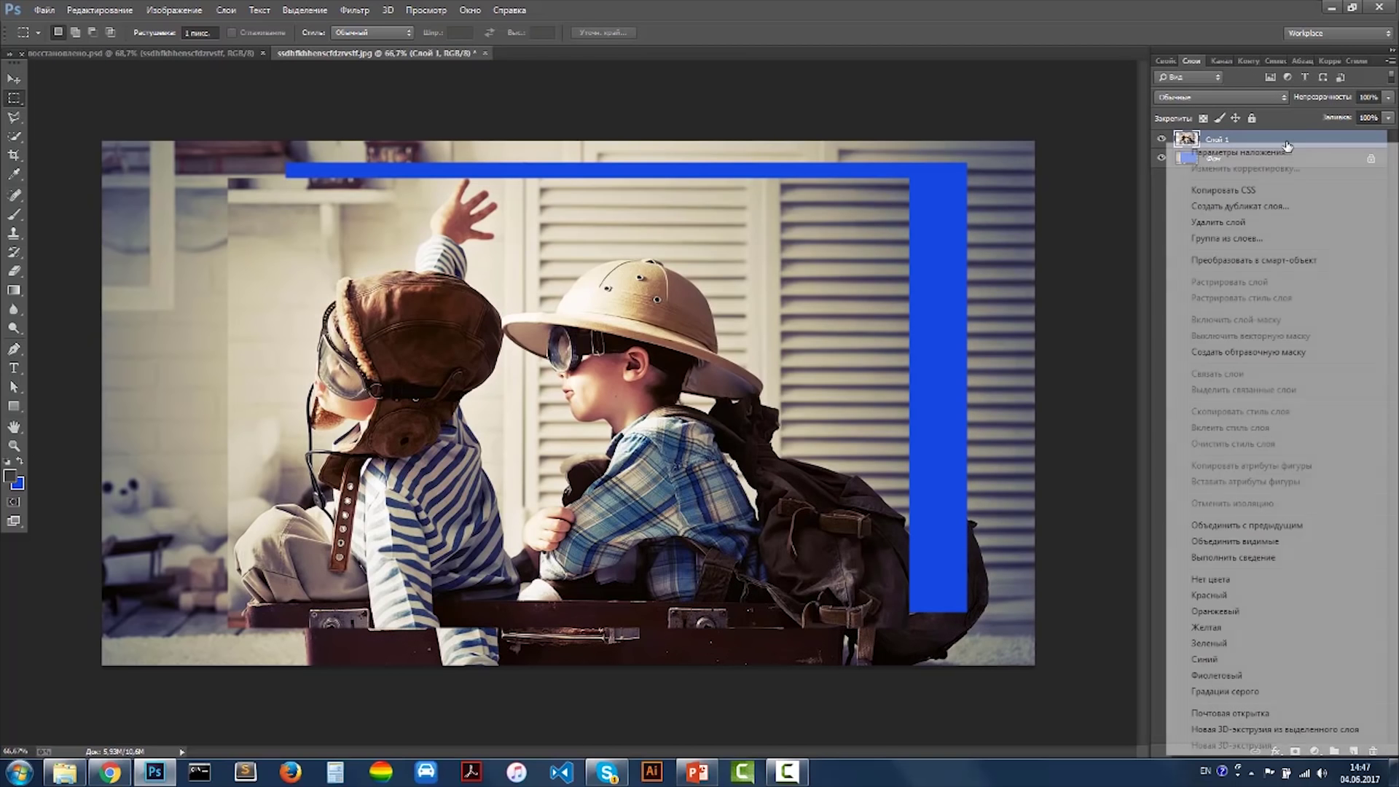
{"action": "left_click", "coordinate": [1283, 206]}
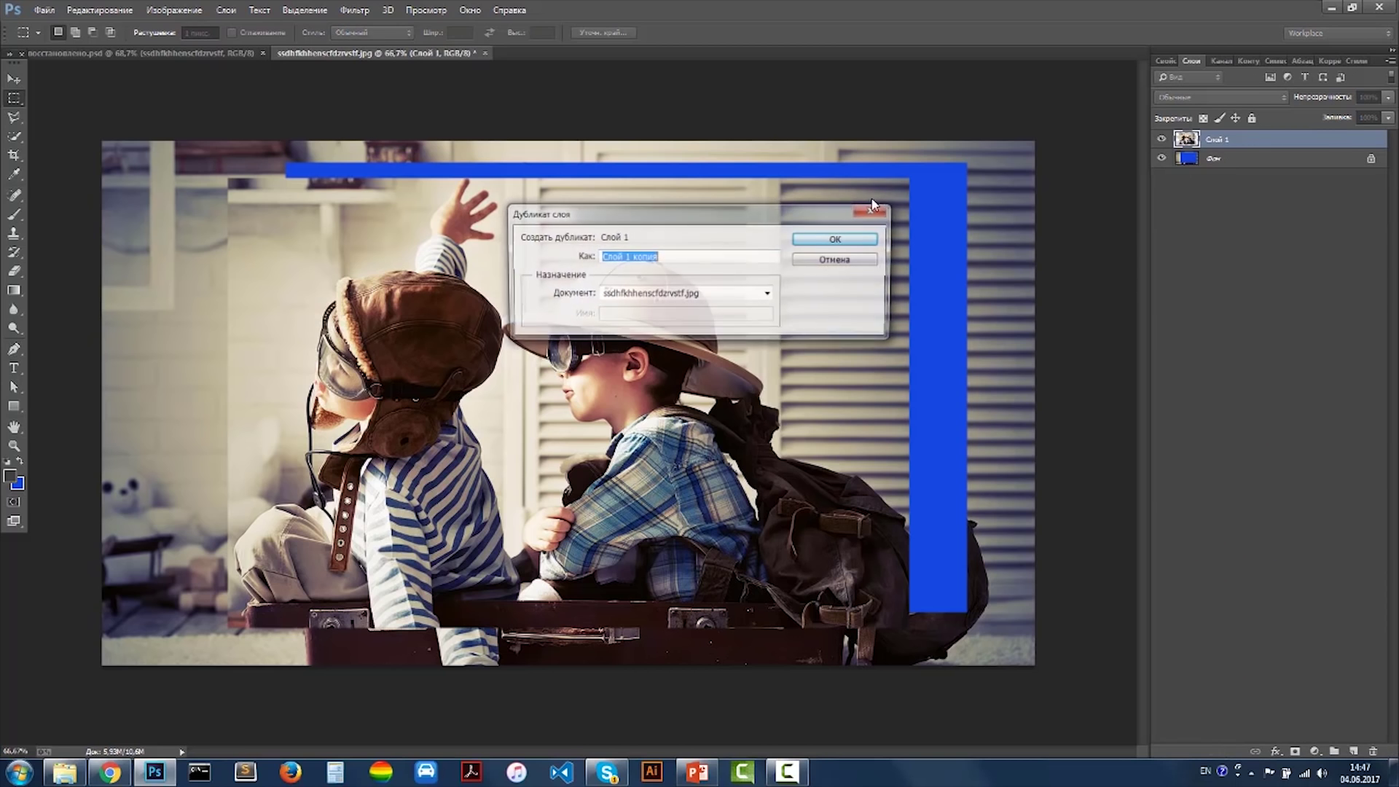
{"action": "left_click", "coordinate": [768, 293]}
{"action": "left_click", "coordinate": [734, 332]}
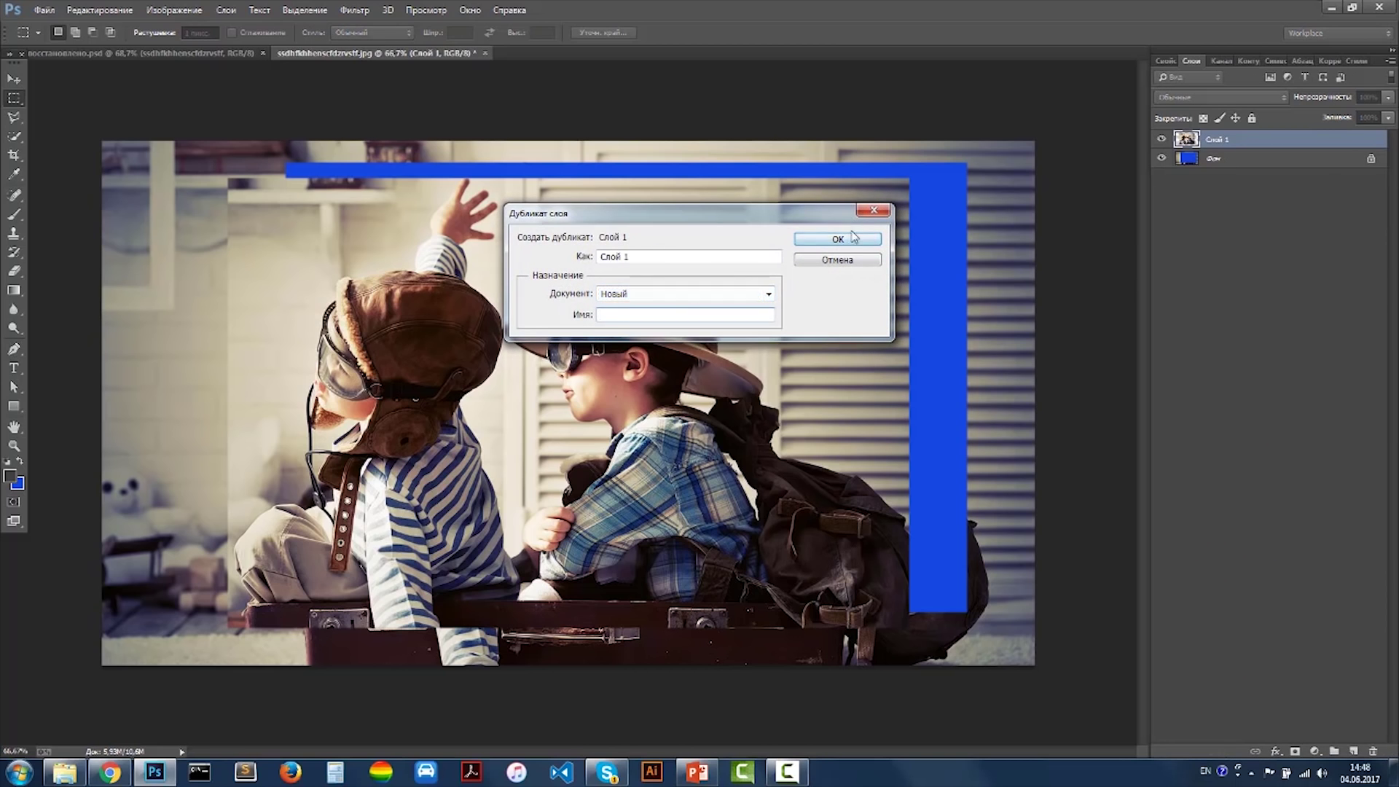
{"action": "left_click", "coordinate": [850, 242]}
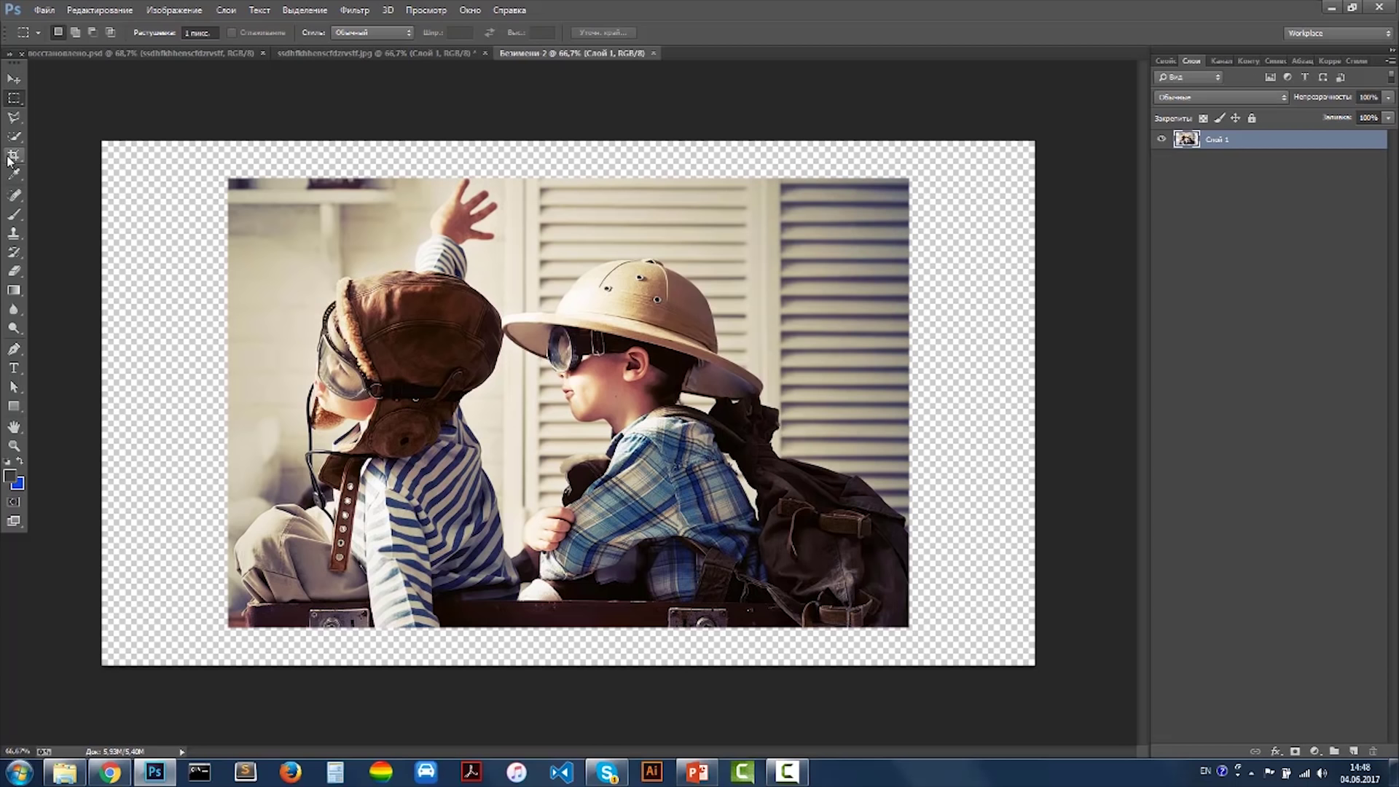
- Crop the new document tight around the copied boys fragment
{"action": "left_click", "coordinate": [14, 155]}
{"action": "left_click_drag", "start_coordinate": [104, 146], "coordinate": [159, 156]}
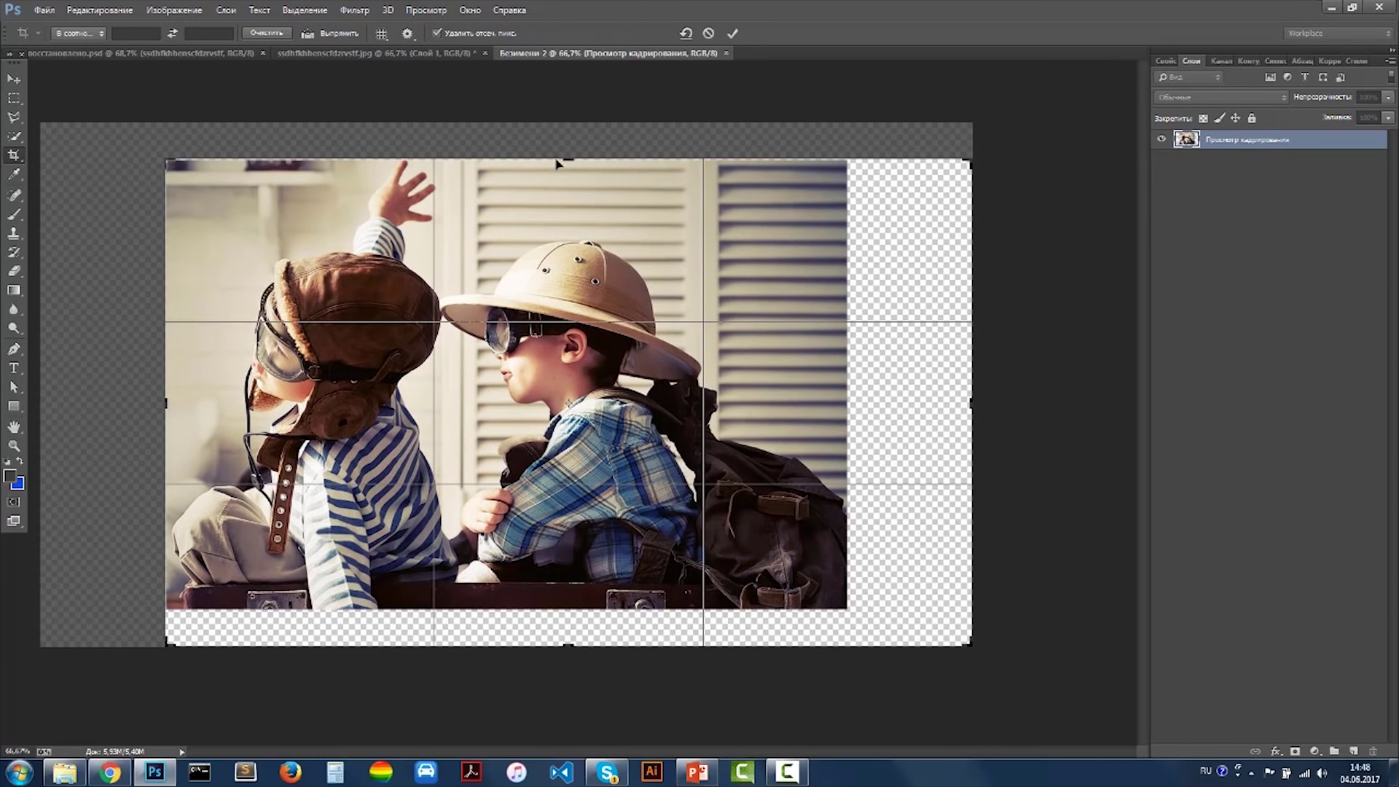
{"action": "left_click_drag", "start_coordinate": [158, 156], "coordinate": [172, 164]}
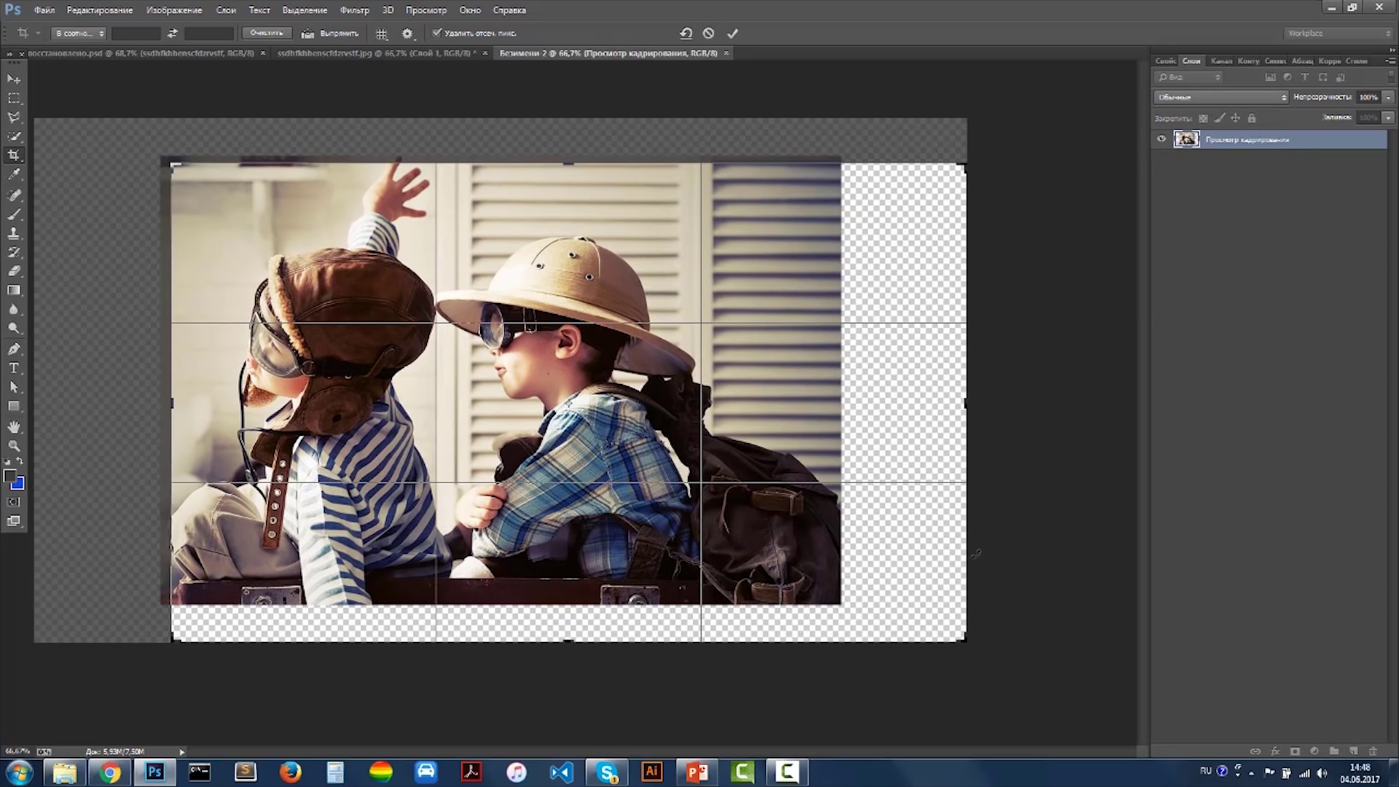
{"action": "left_click_drag", "start_coordinate": [967, 641], "coordinate": [905, 624]}
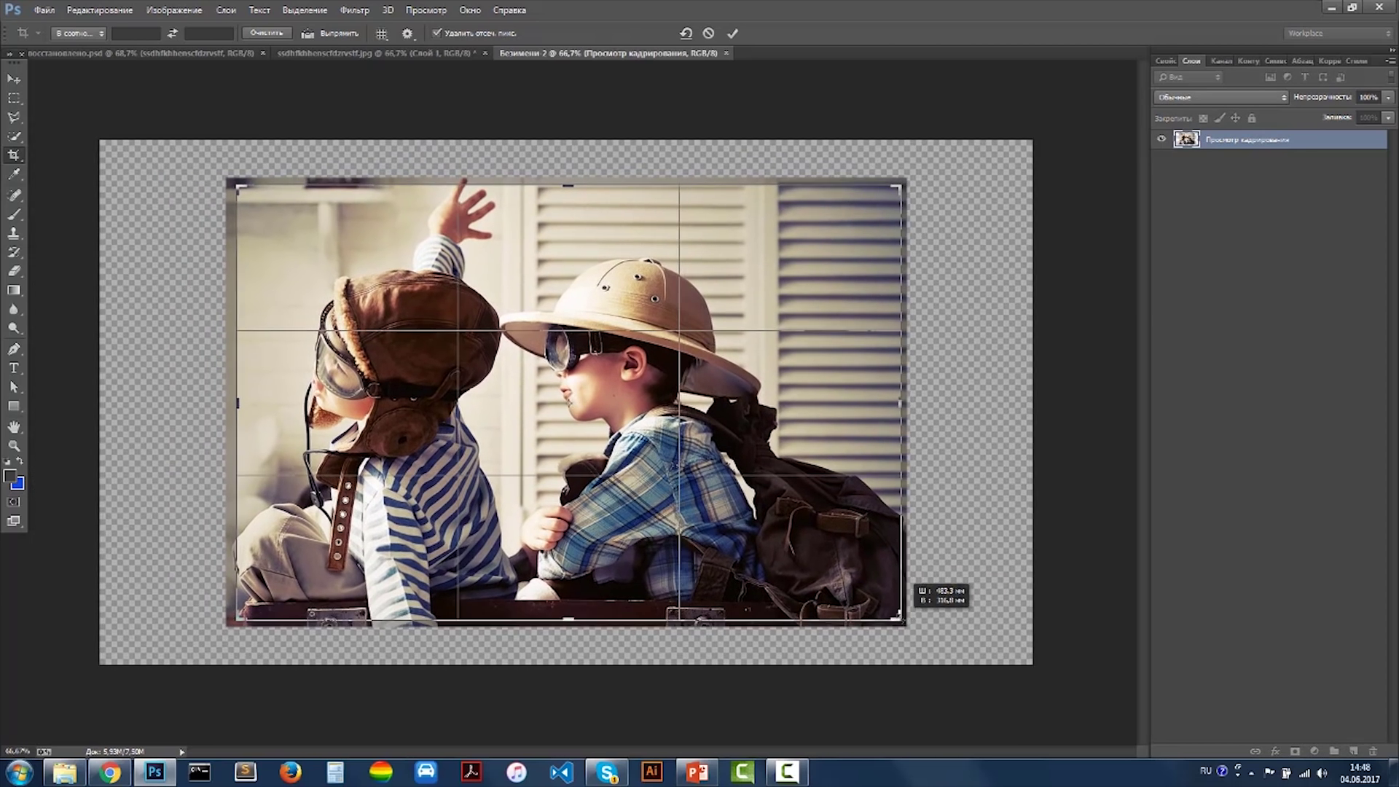
{"action": "key", "text": "Return"}
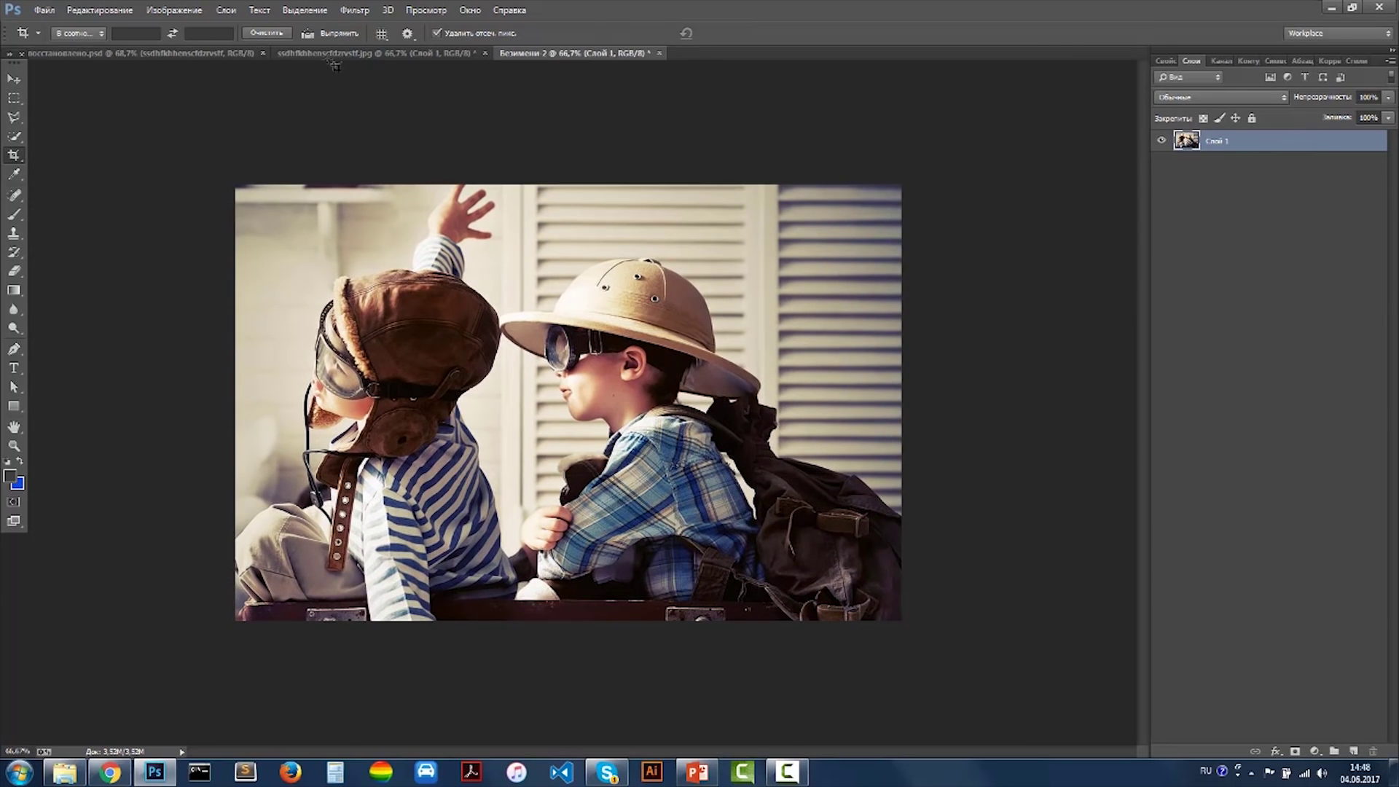
- Restore the original photo with Ctrl+Alt+Z and crop in its edges
{"action": "left_click", "coordinate": [331, 55]}
{"action": "key", "text": "ctrl+alt+z"}
{"action": "key", "text": "ctrl+alt+z"}
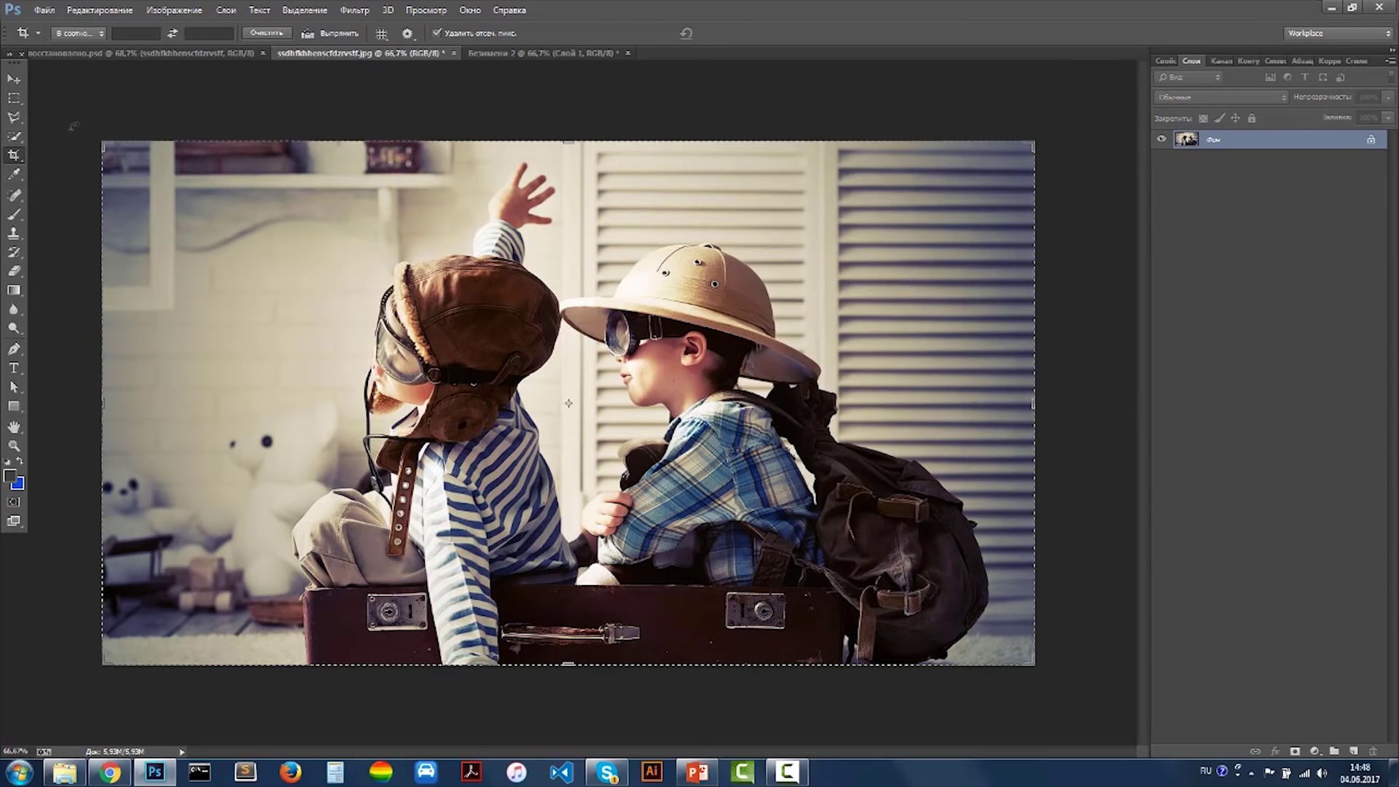
{"action": "left_click_drag", "start_coordinate": [119, 148], "coordinate": [151, 156]}
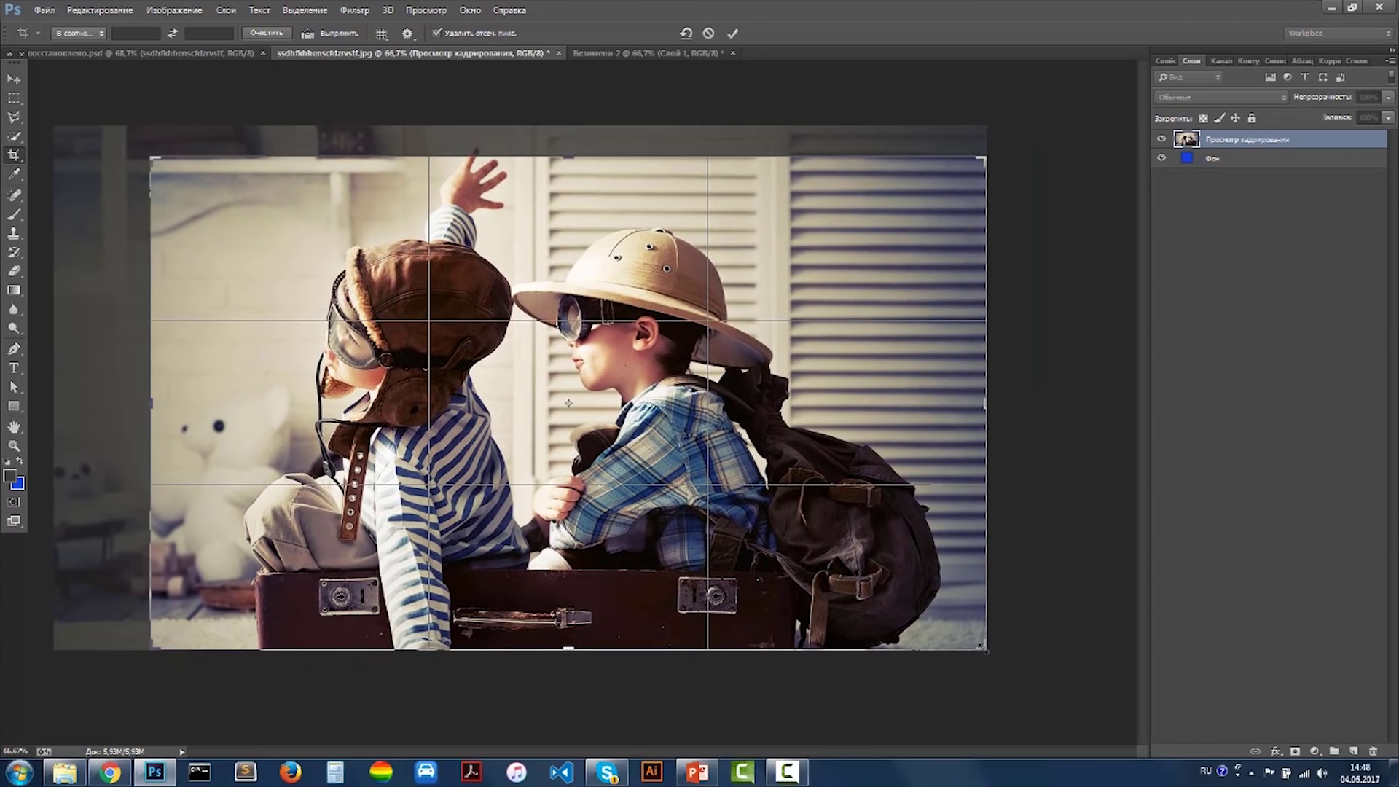
{"action": "left_click_drag", "start_coordinate": [985, 647], "coordinate": [951, 610]}
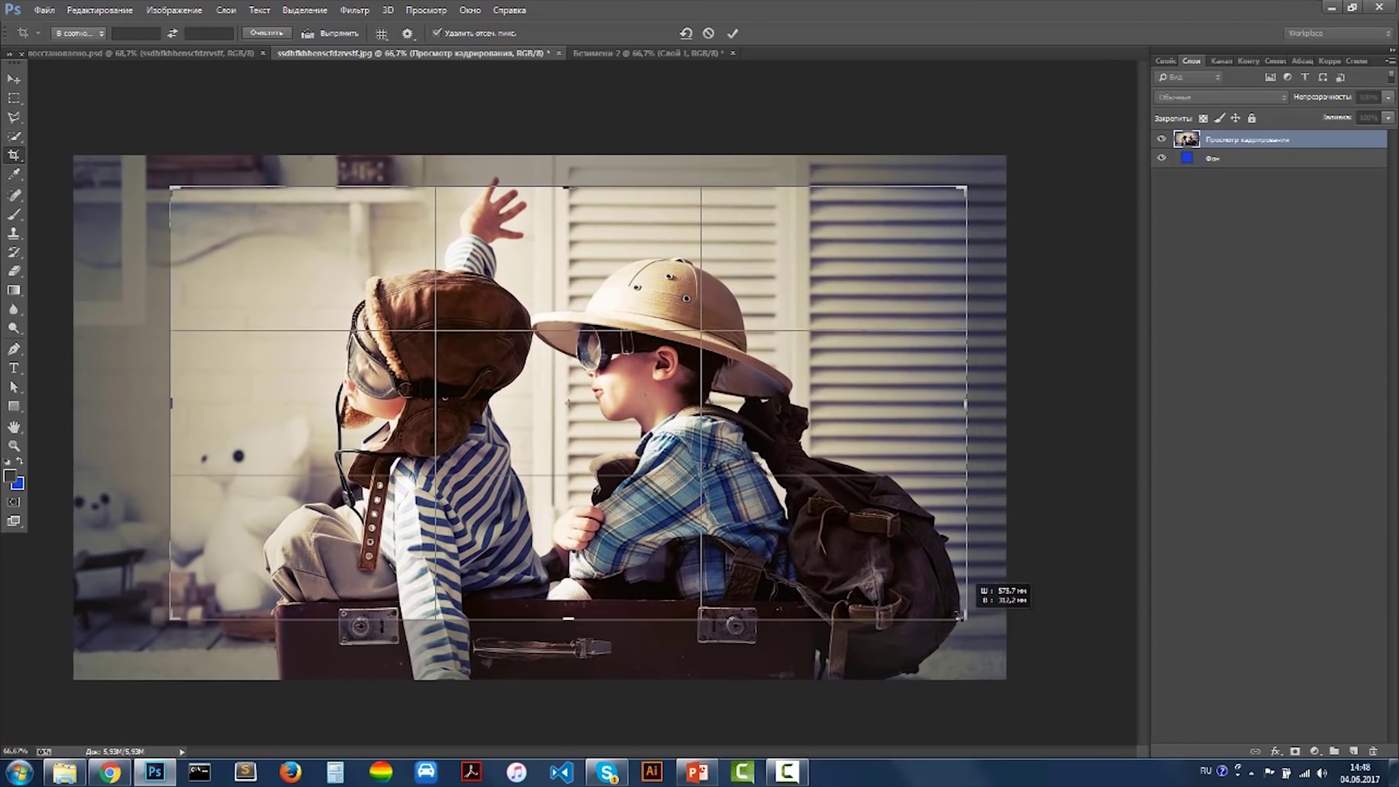
{"action": "key", "text": "Return"}
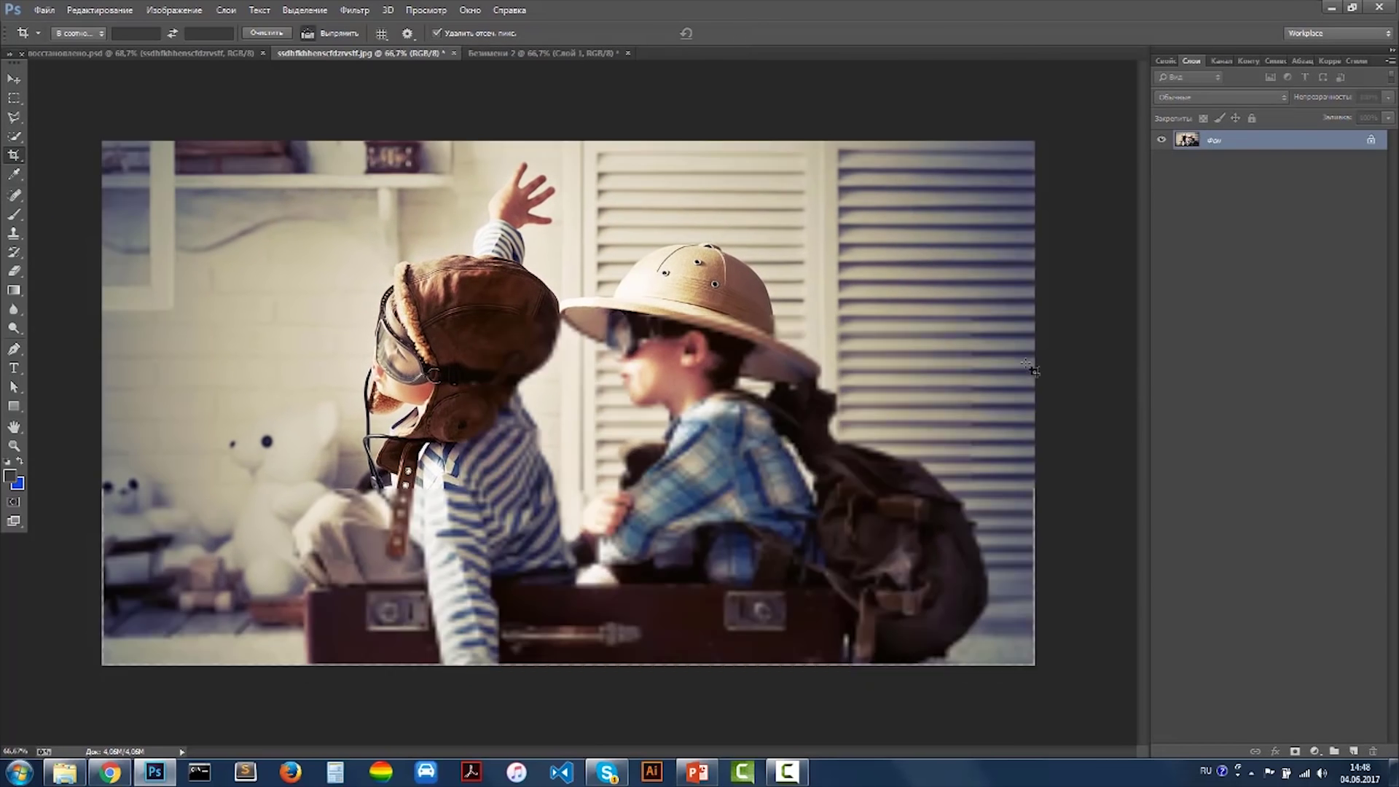
- Fill an elliptical selection around the aviator boy's head with blue
{"action": "left_click", "coordinate": [13, 99]}
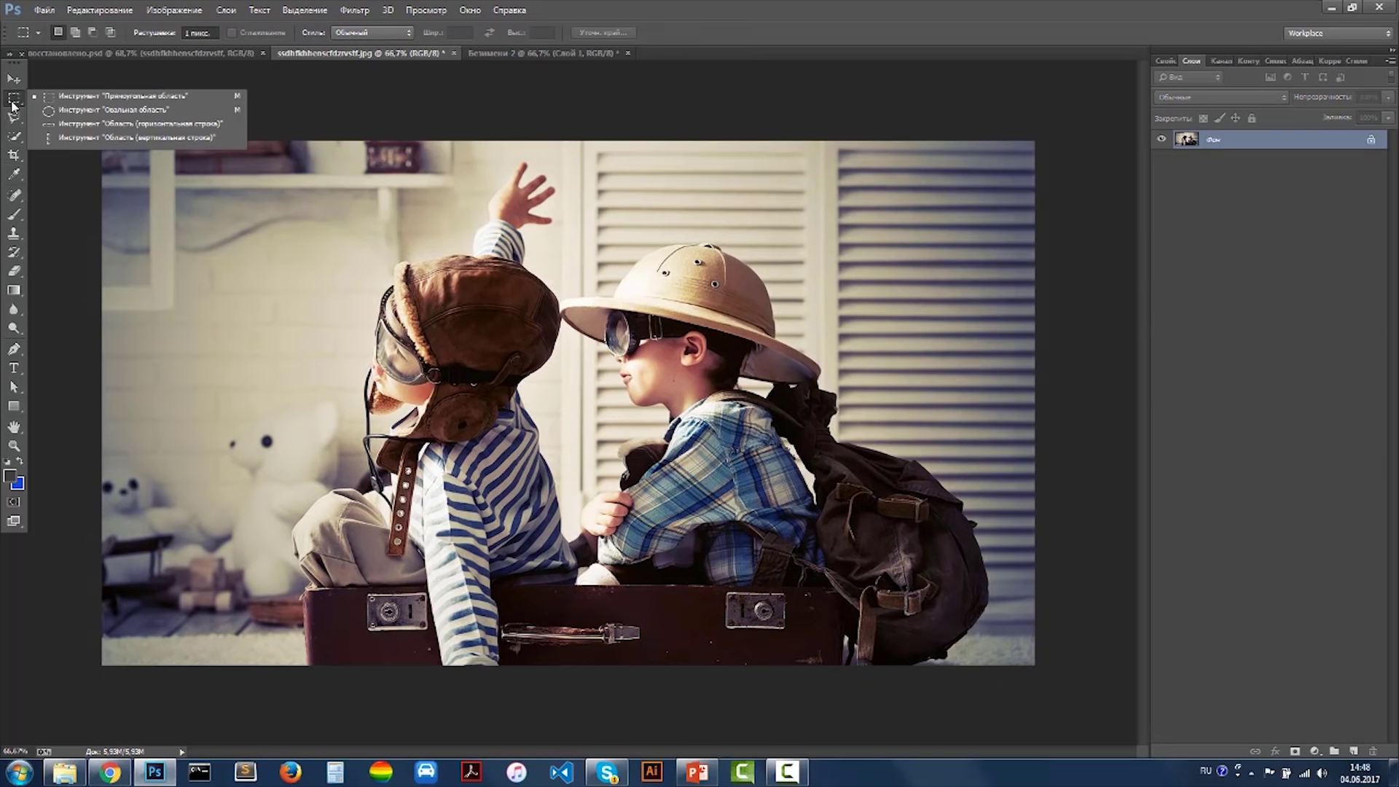
{"action": "left_click", "coordinate": [133, 110]}
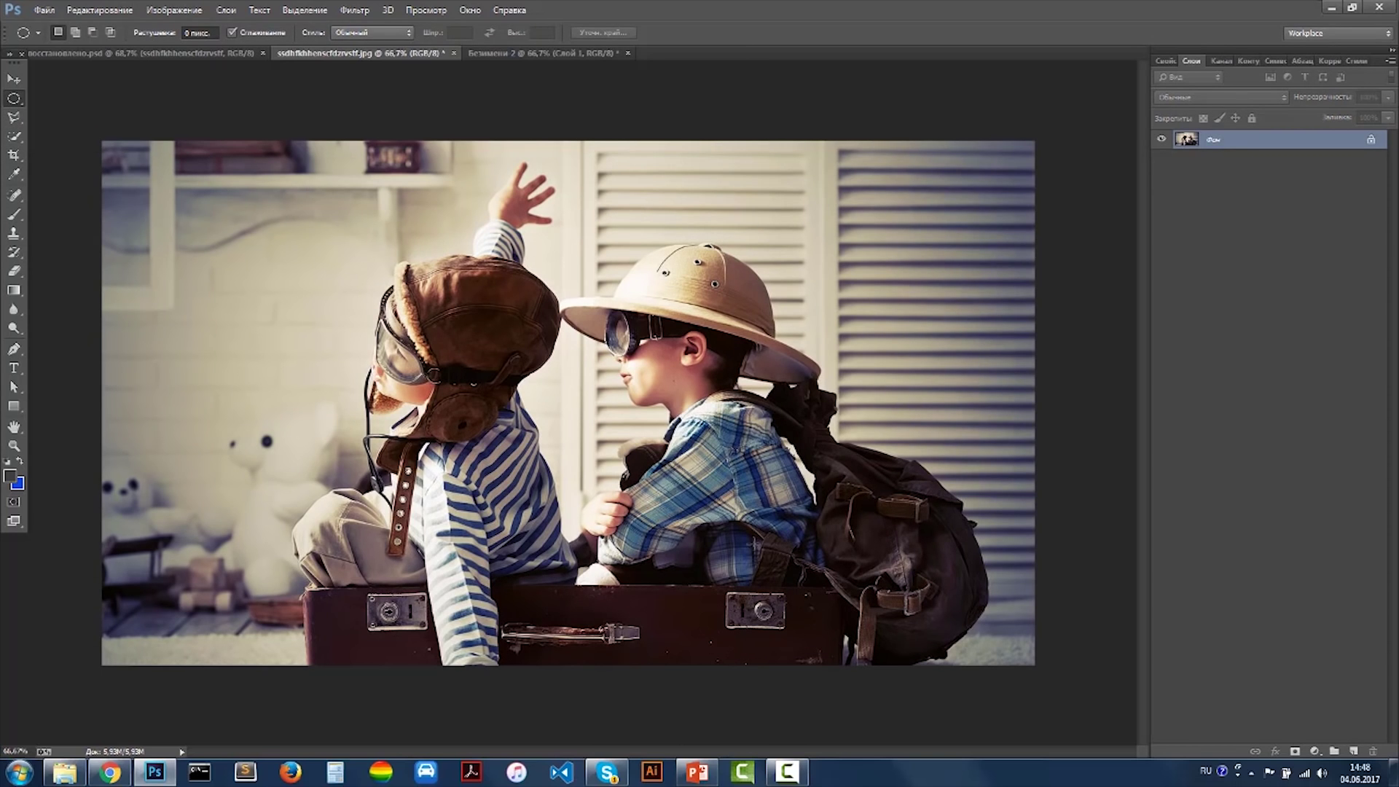
{"action": "left_click_drag", "start_coordinate": [448, 379], "coordinate": [611, 541]}
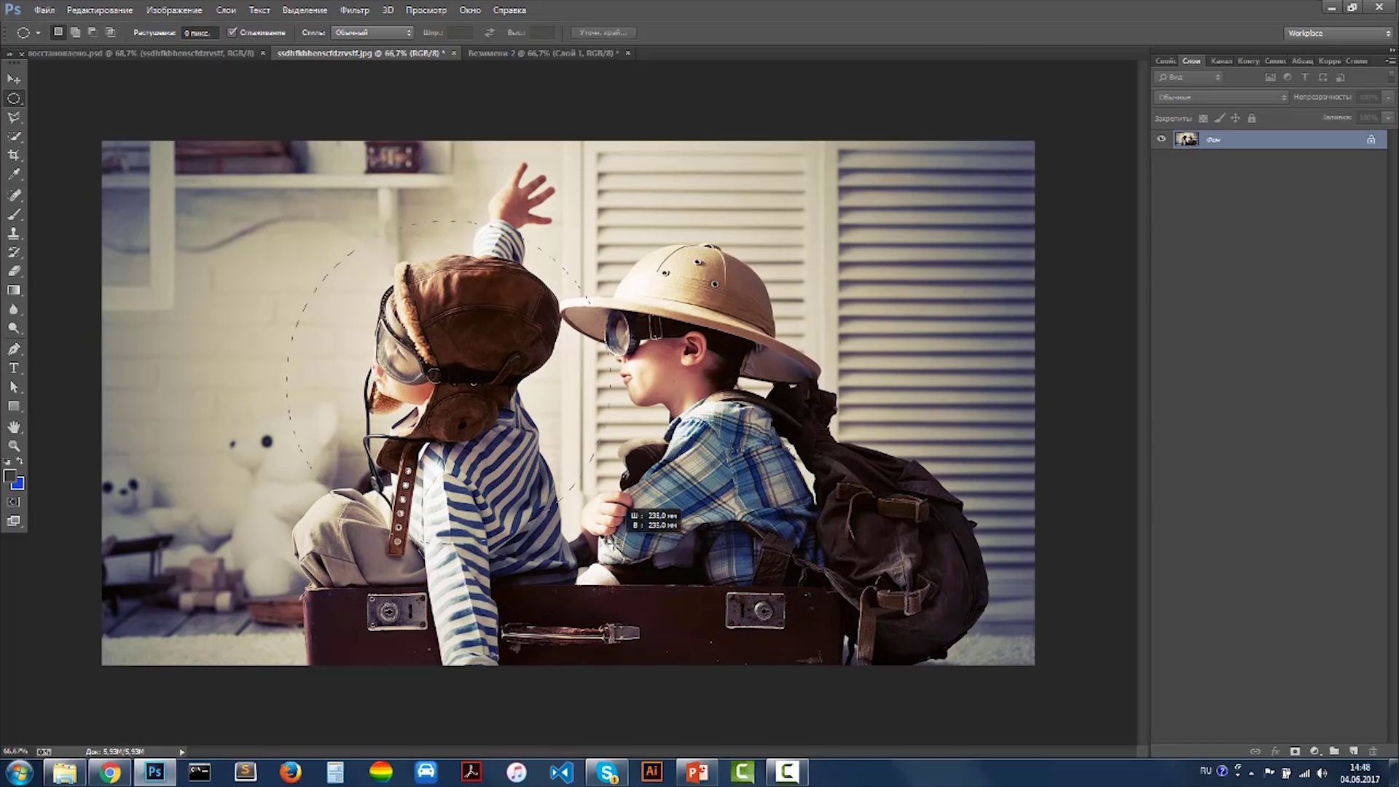
{"action": "key", "text": "ctrl+BackSpace"}
{"action": "key", "text": "ctrl+d"}
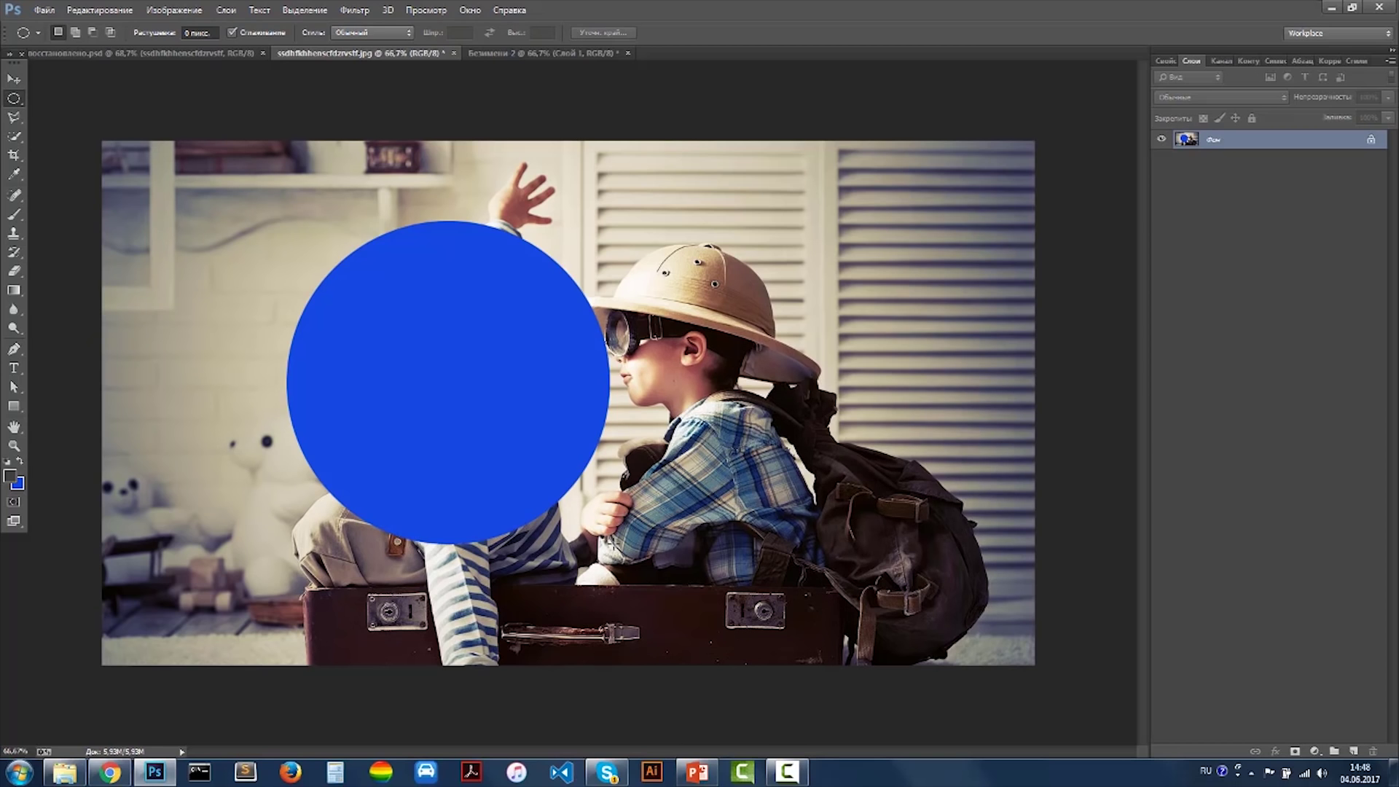
- Paste the circled area onto a new layer and move it over the boy
{"action": "key", "text": "ctrl+v"}
{"action": "key", "text": "v"}
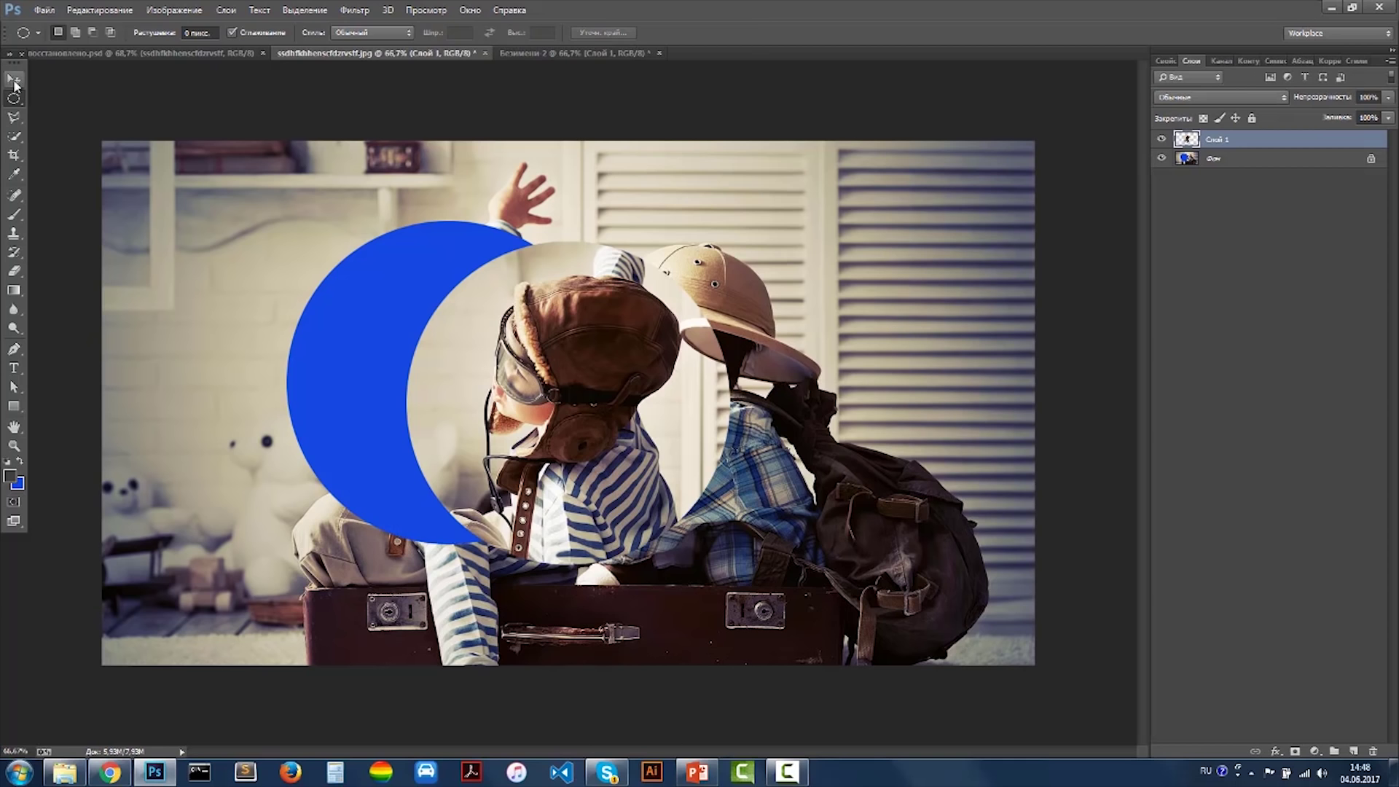
{"action": "left_click_drag", "start_coordinate": [637, 346], "coordinate": [517, 313]}
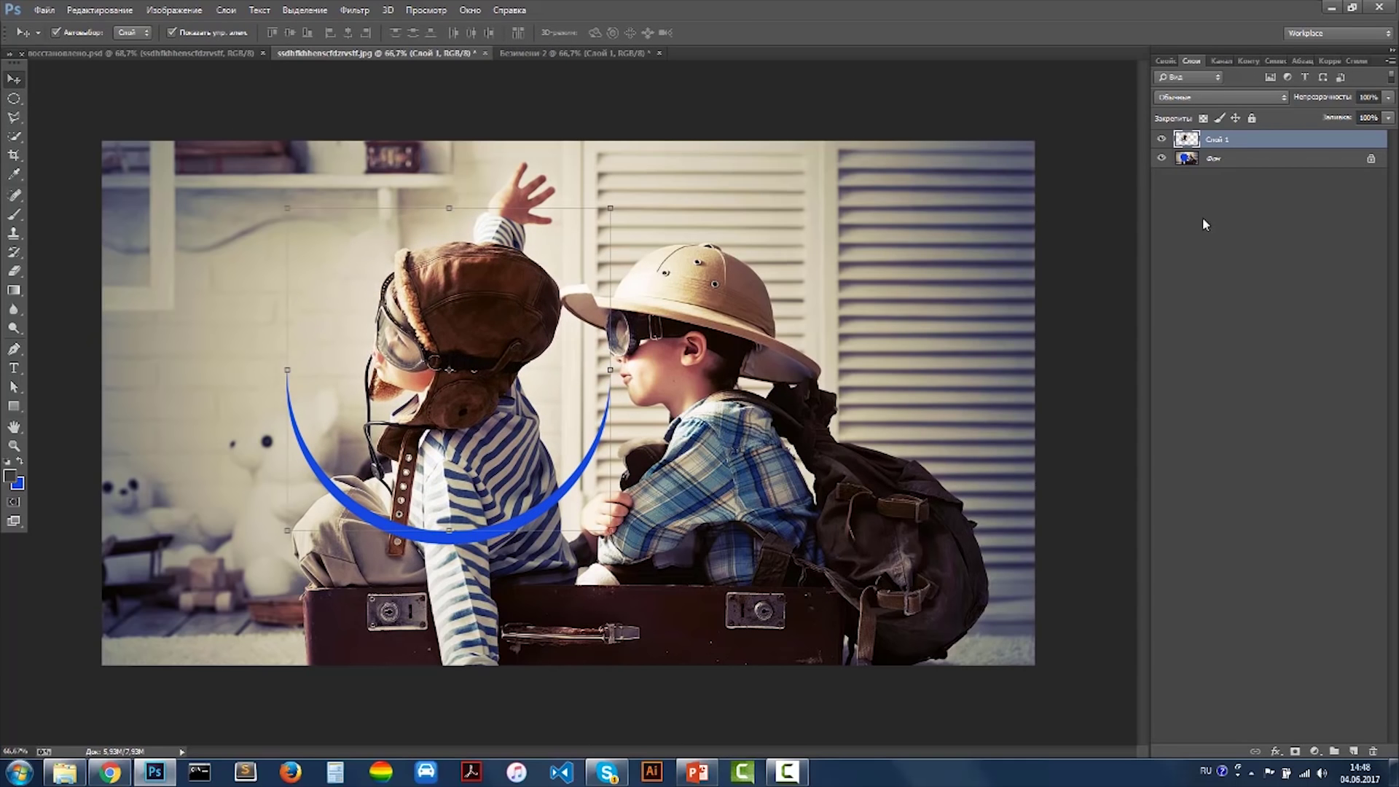
- Try a Single Row Marquee selection across the photo
{"action": "left_click", "coordinate": [14, 98]}
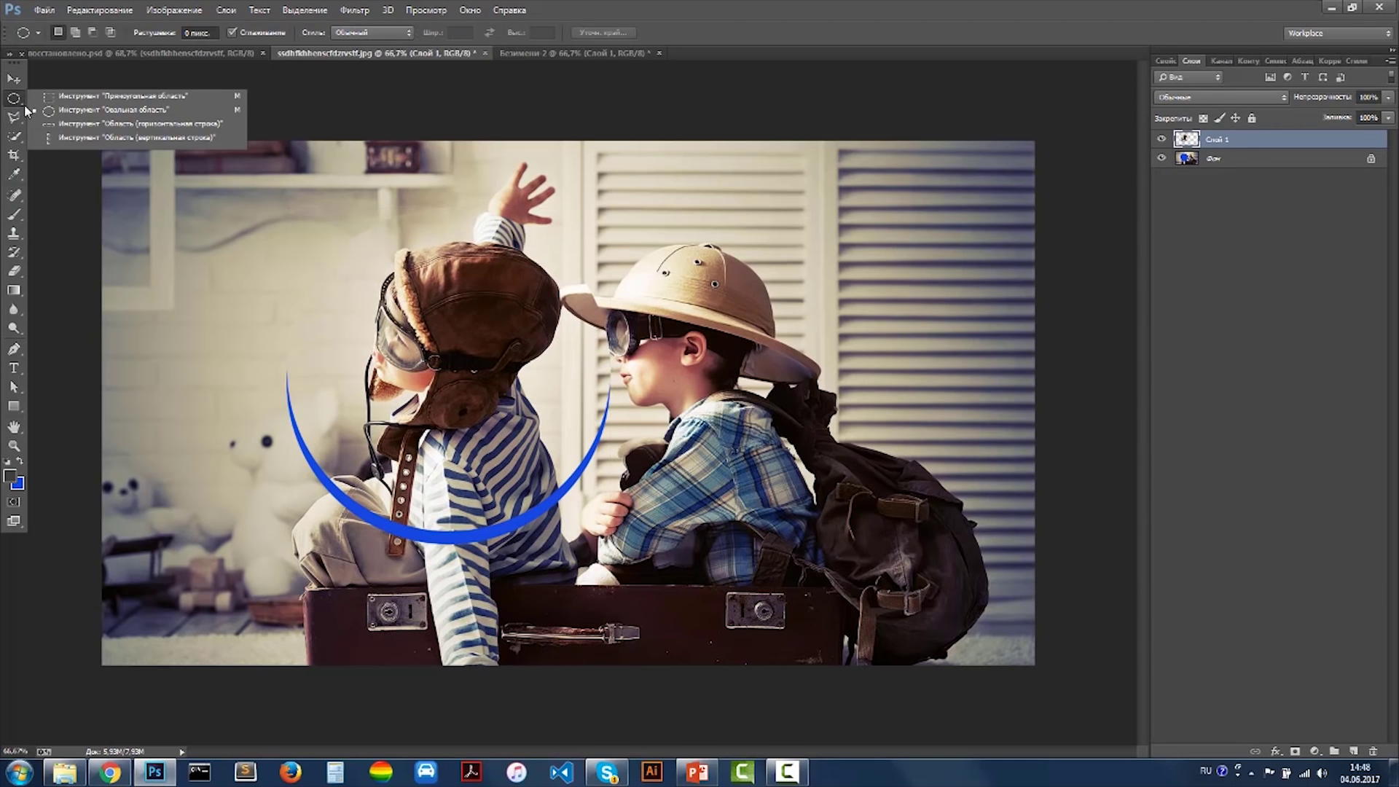
{"action": "left_click", "coordinate": [80, 127]}
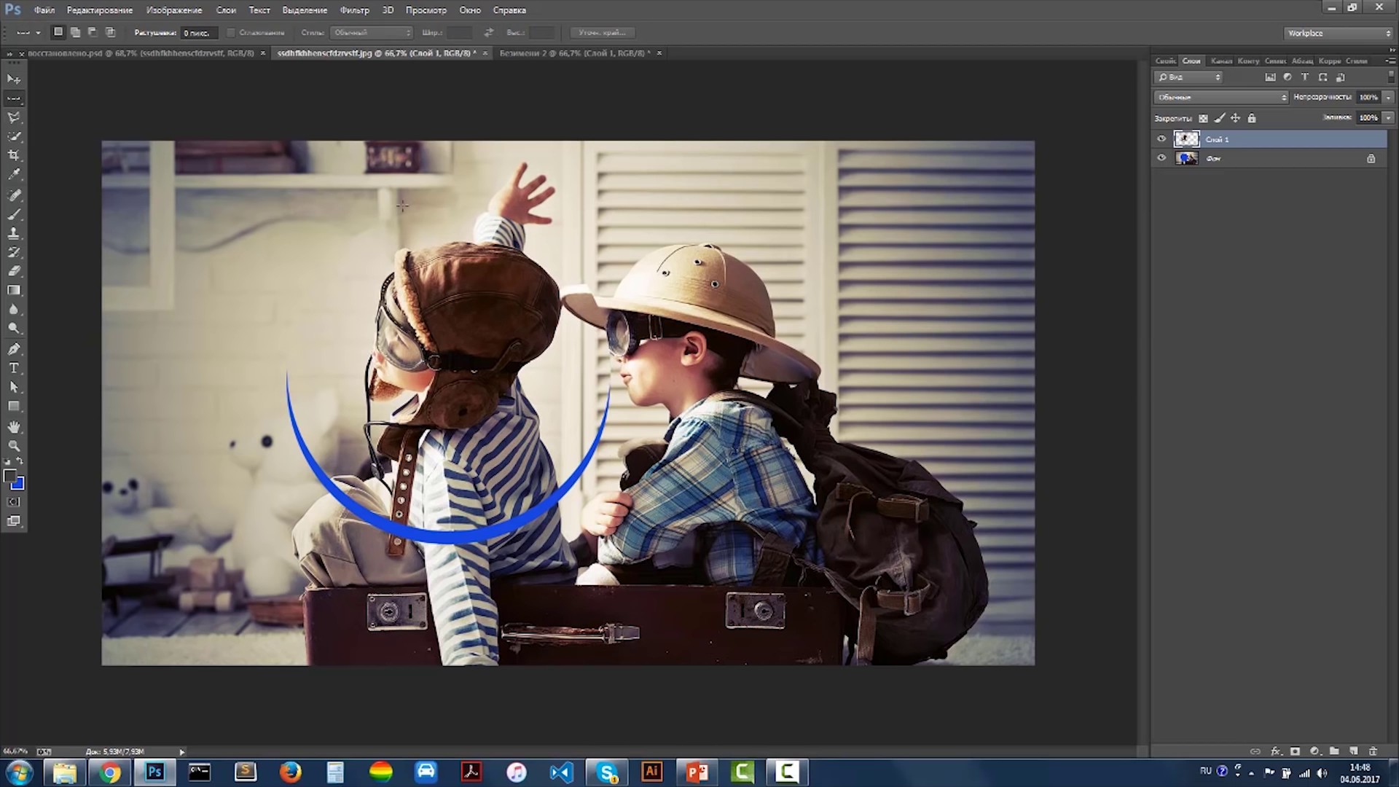
{"action": "left_click", "coordinate": [874, 228]}
{"action": "left_click_drag", "start_coordinate": [874, 240], "coordinate": [874, 241]}
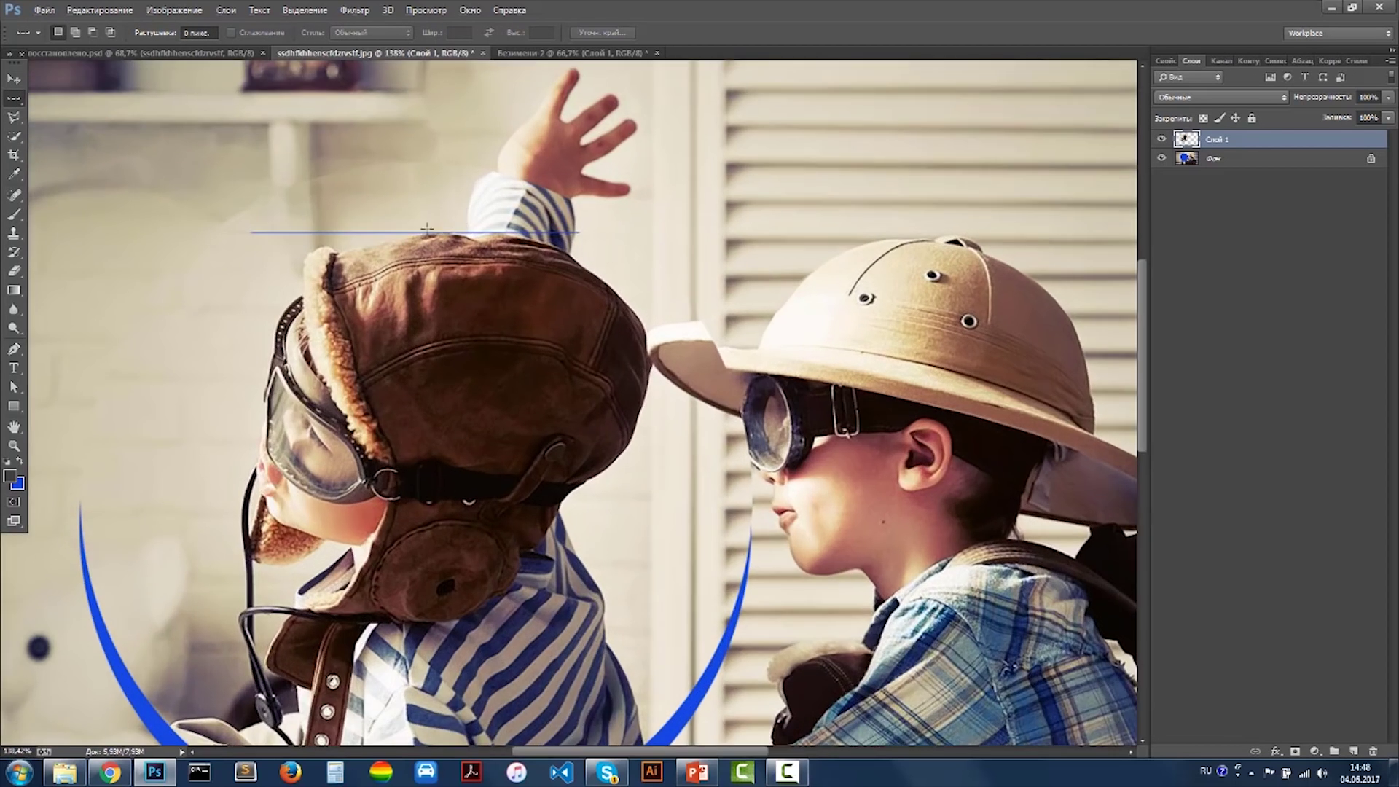
{"action": "scroll", "coordinate": [460, 233], "scroll_direction": "up", "scroll_amount": 3}
{"action": "scroll", "coordinate": [547, 220], "scroll_direction": "down", "scroll_amount": 3}
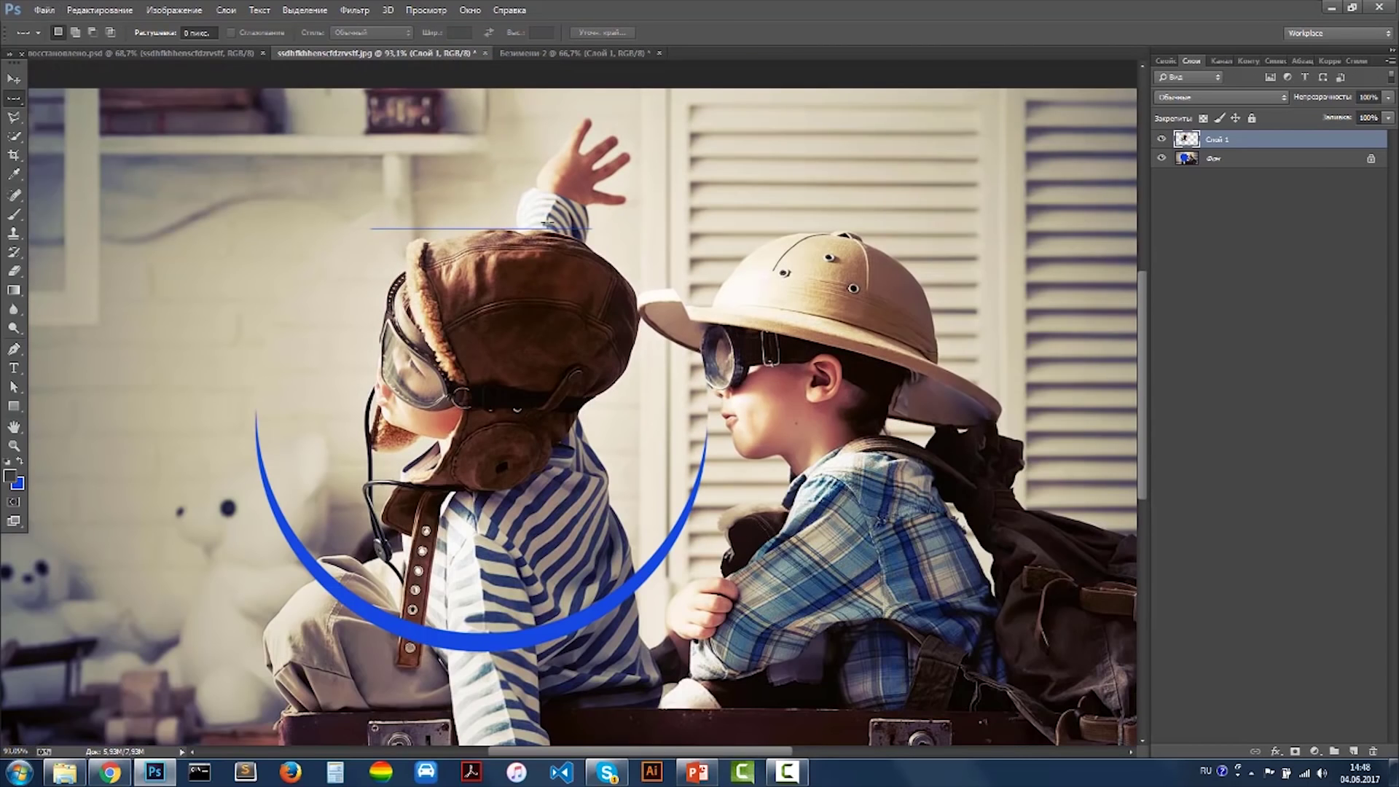
- With the Lasso tool chosen, undo the blue fill and extra layer, then deselect
{"action": "right_click", "coordinate": [18, 124]}
{"action": "left_click", "coordinate": [80, 118]}
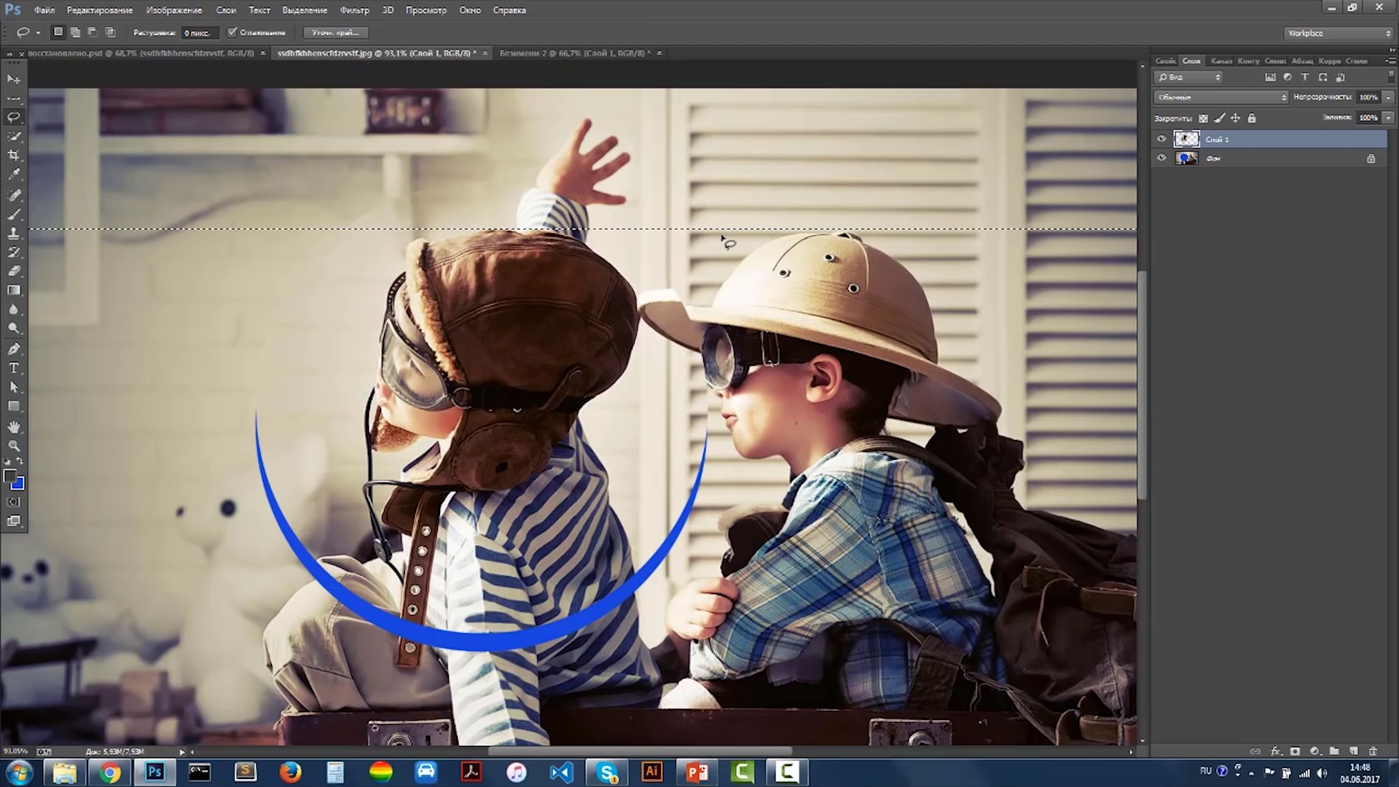
{"action": "key", "text": "ctrl+alt+z"}
{"action": "key", "text": "ctrl+alt+z"}
{"action": "key", "text": "ctrl+alt+z"}
{"action": "key", "text": "ctrl+d"}
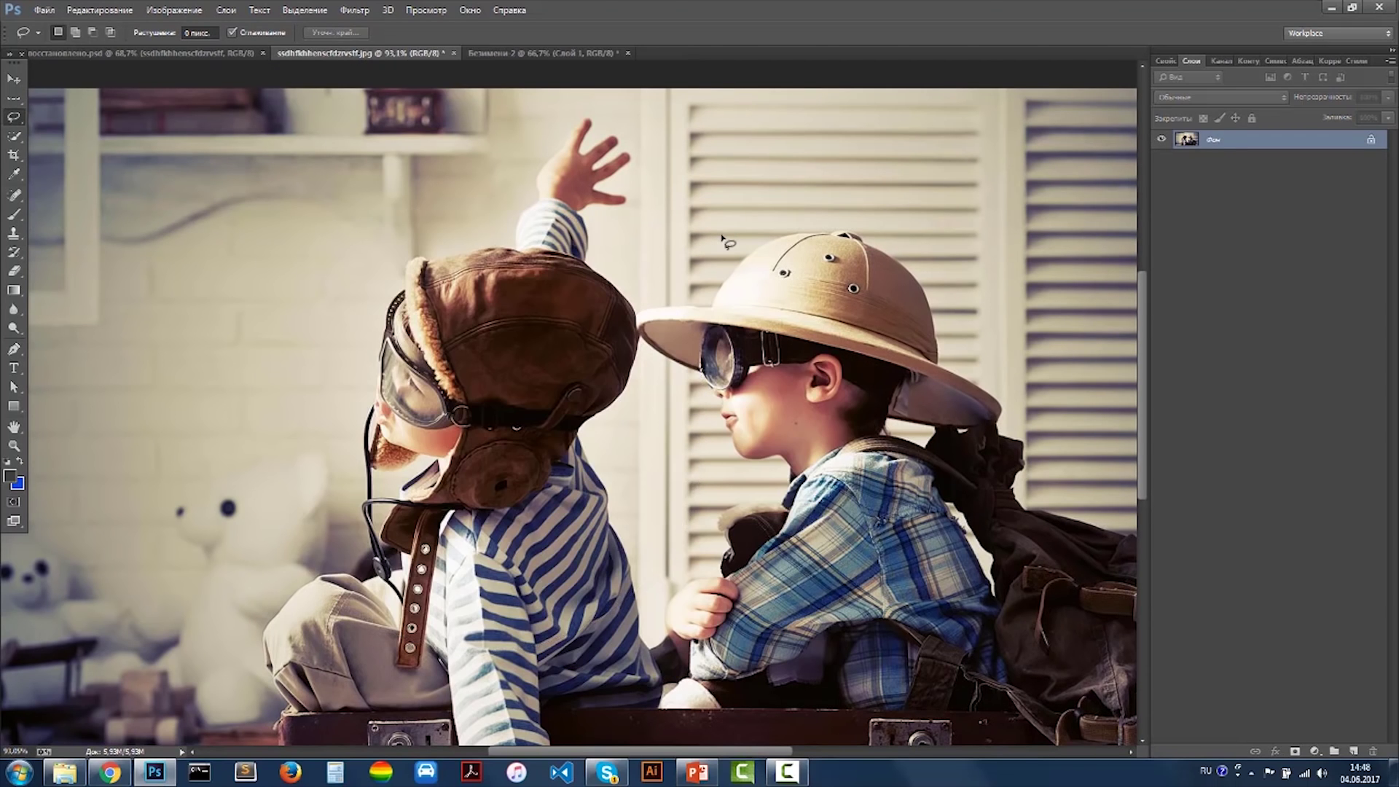
{"action": "scroll", "coordinate": [692, 291], "scroll_direction": "down", "scroll_amount": 2}
- Lasso the goggle strap, fill it blue, then undo the fill
{"action": "scroll", "coordinate": [662, 353], "scroll_direction": "down", "scroll_amount": 1}
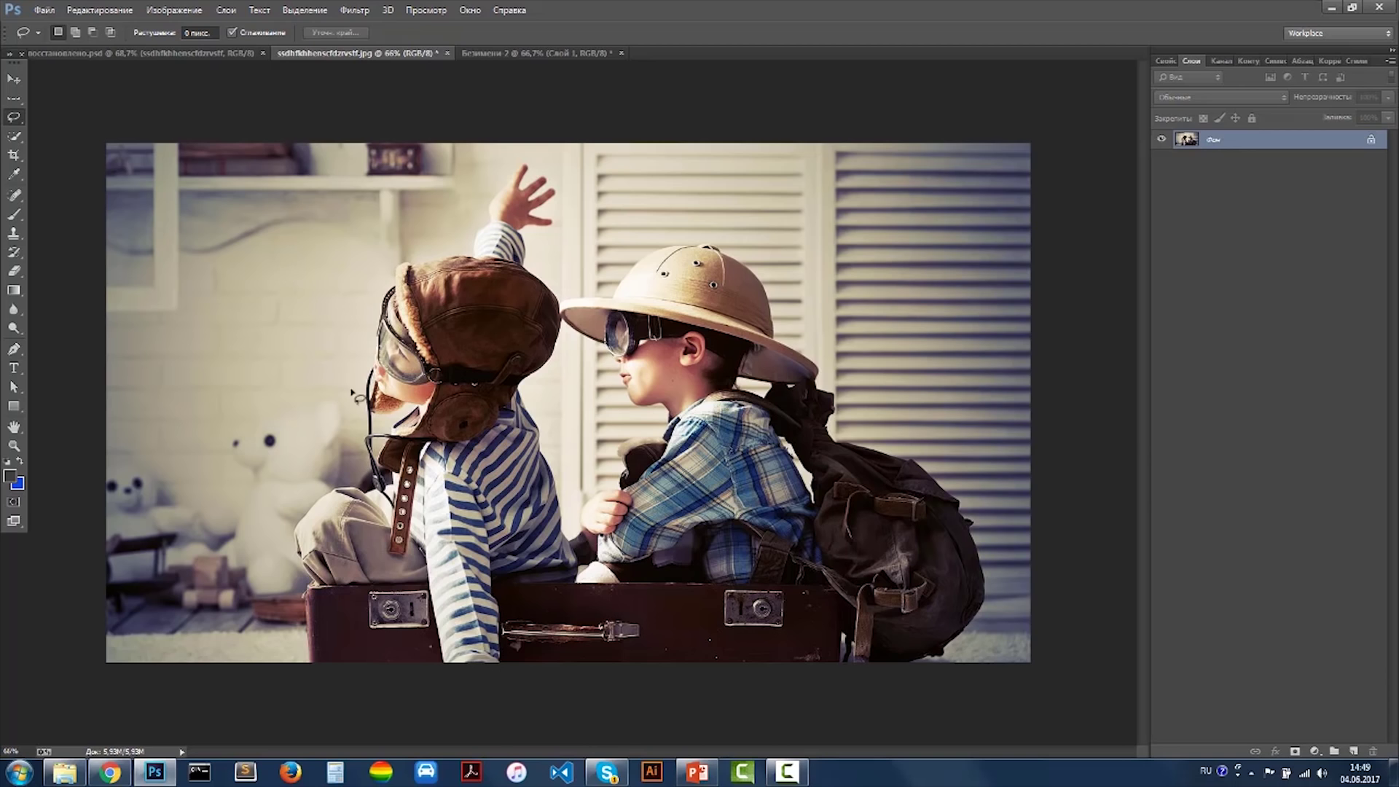
{"action": "scroll", "coordinate": [382, 409], "scroll_direction": "up", "scroll_amount": 2}
{"action": "scroll", "coordinate": [394, 413], "scroll_direction": "up", "scroll_amount": 1}
{"action": "scroll", "coordinate": [398, 413], "scroll_direction": "down", "scroll_amount": 2}
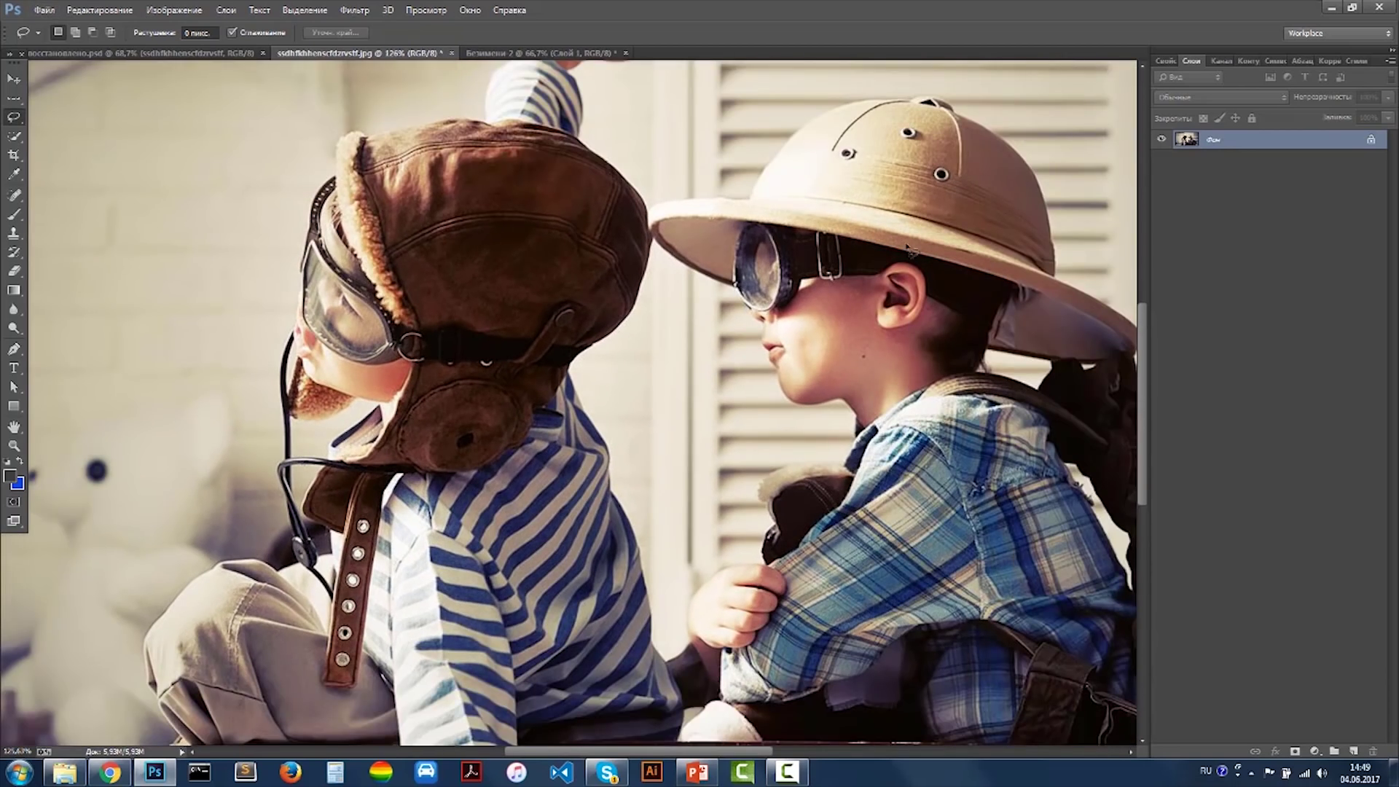
{"action": "scroll", "coordinate": [656, 349], "scroll_direction": "down", "scroll_amount": 2}
{"action": "scroll", "coordinate": [805, 310], "scroll_direction": "up", "scroll_amount": 4}
{"action": "scroll", "coordinate": [805, 309], "scroll_direction": "up", "scroll_amount": 2}
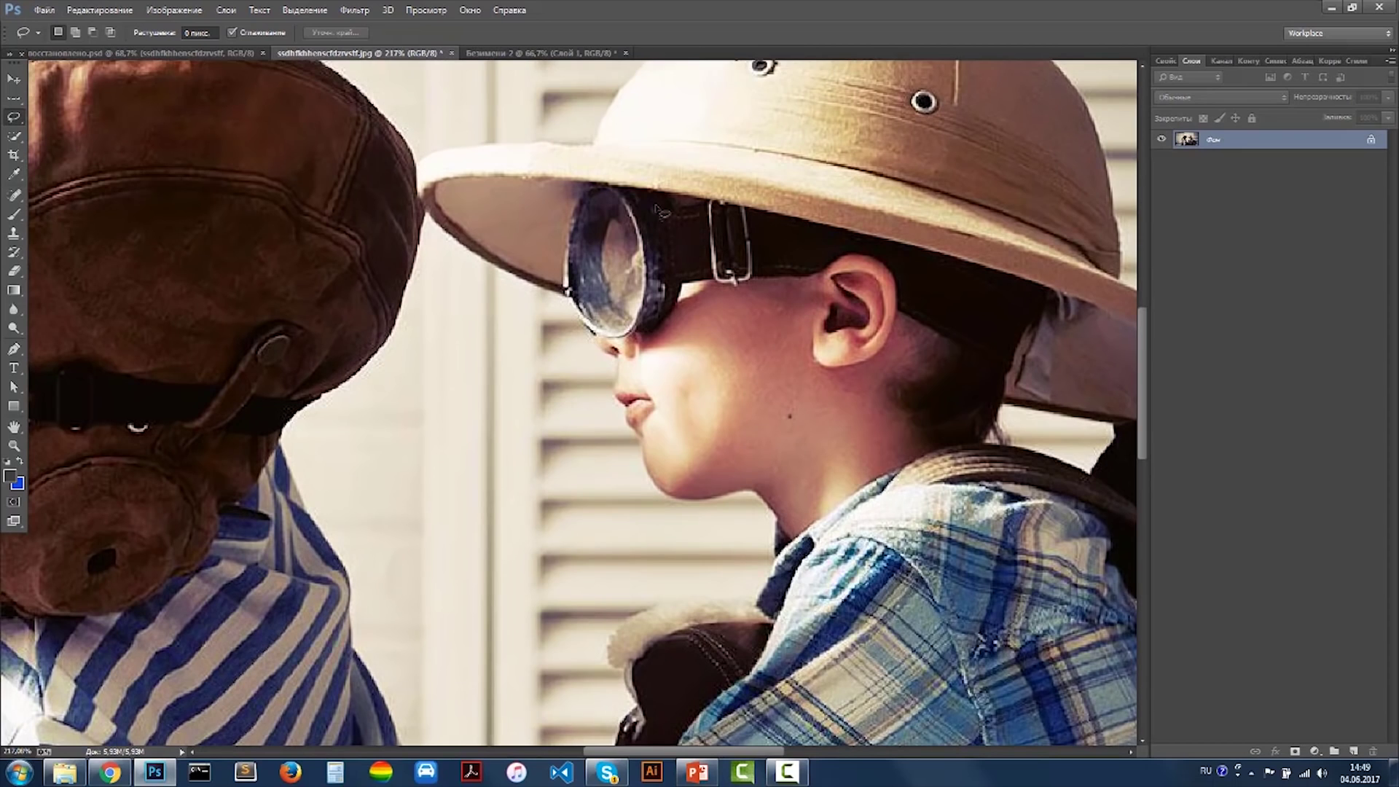
{"action": "mouse_move", "coordinate": [656, 207]}
{"action": "left_mouse_down"}
{"action": "mouse_move", "coordinate": [727, 197]}
{"action": "mouse_move", "coordinate": [651, 209]}
{"action": "left_mouse_up"}
{"action": "key", "text": "ctrl+BackSpace"}
{"action": "key", "text": "ctrl+d"}
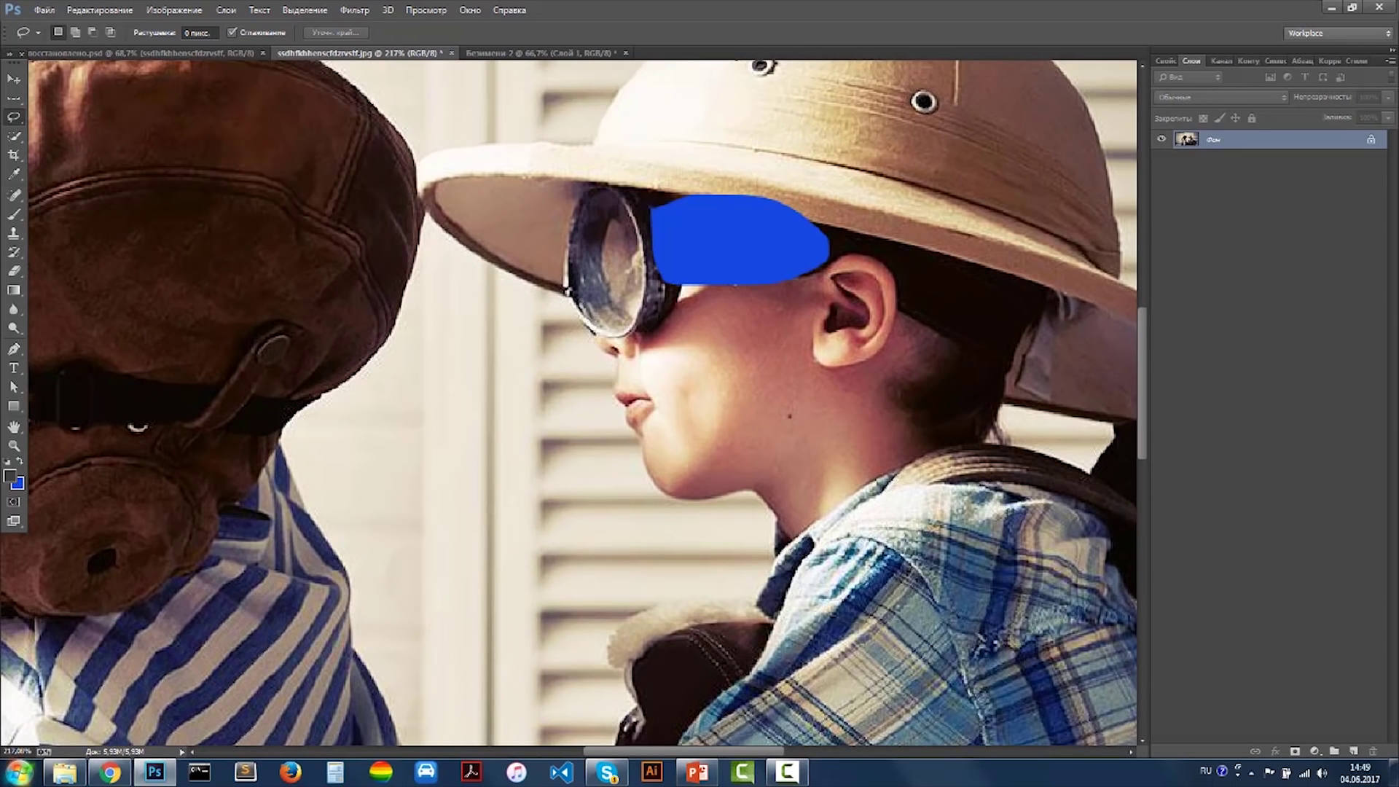
{"action": "key", "text": "ctrl+z"}
- Switch to the Polygonal Lasso tool
{"action": "scroll", "coordinate": [313, 625], "scroll_direction": "down", "scroll_amount": 3}
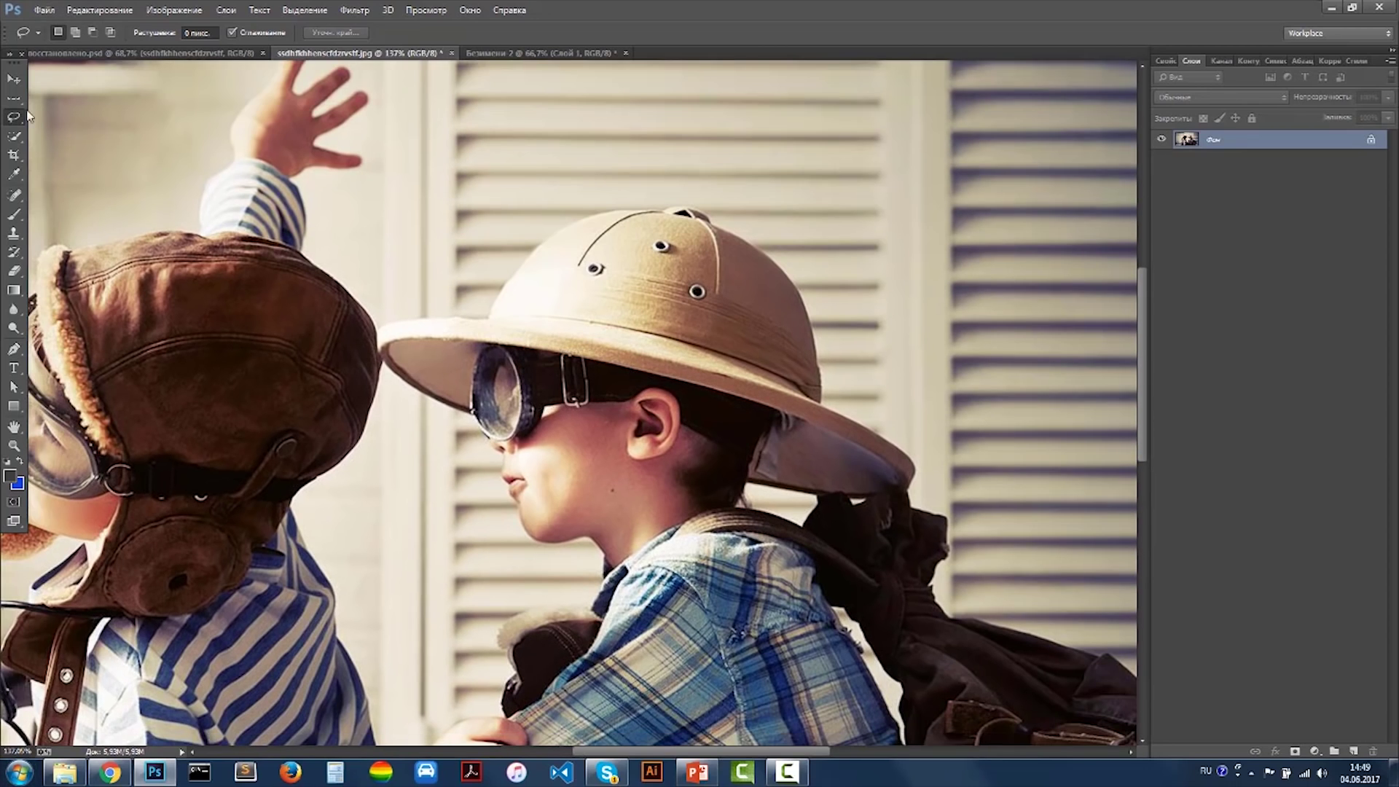
{"action": "left_click_drag", "start_coordinate": [14, 96], "coordinate": [156, 145]}
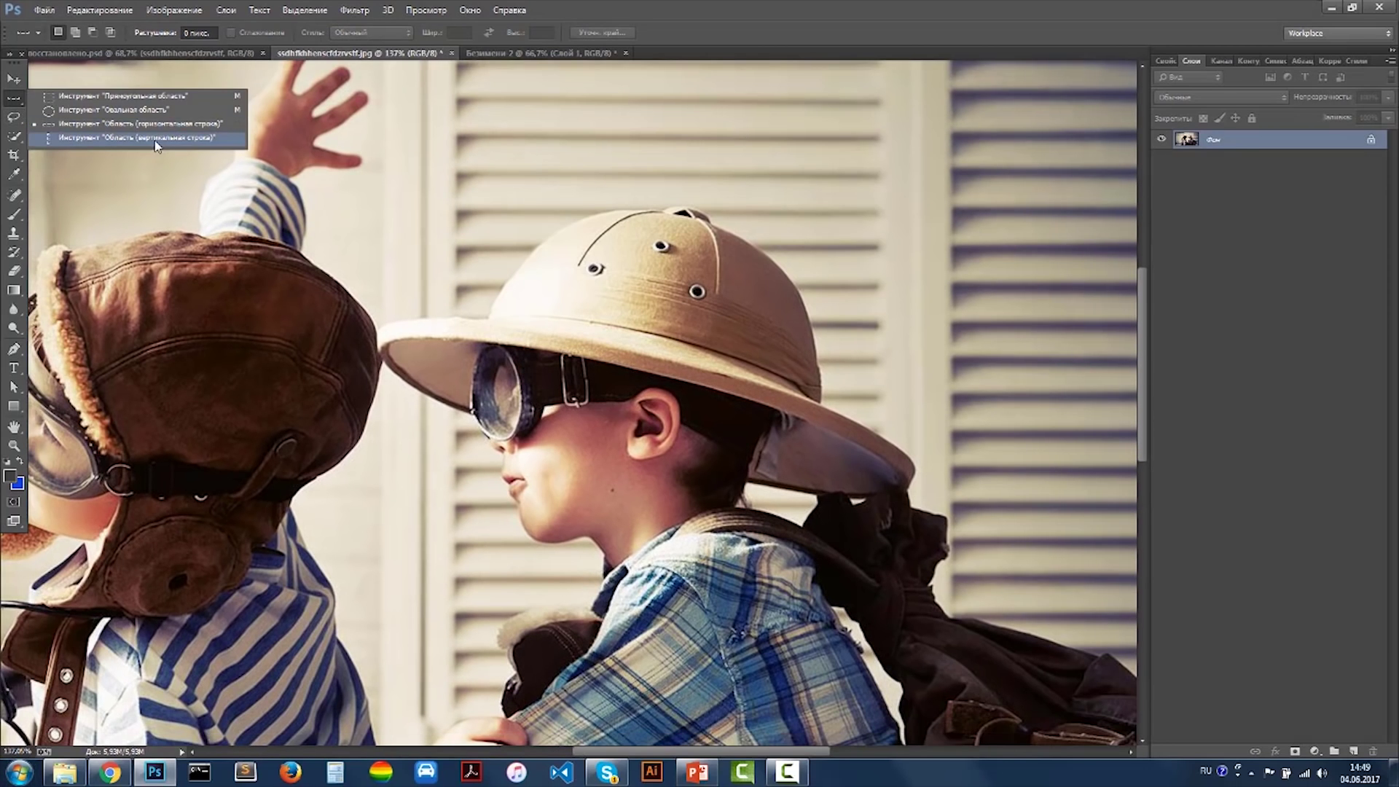
{"action": "left_click_drag", "start_coordinate": [14, 117], "coordinate": [102, 129]}
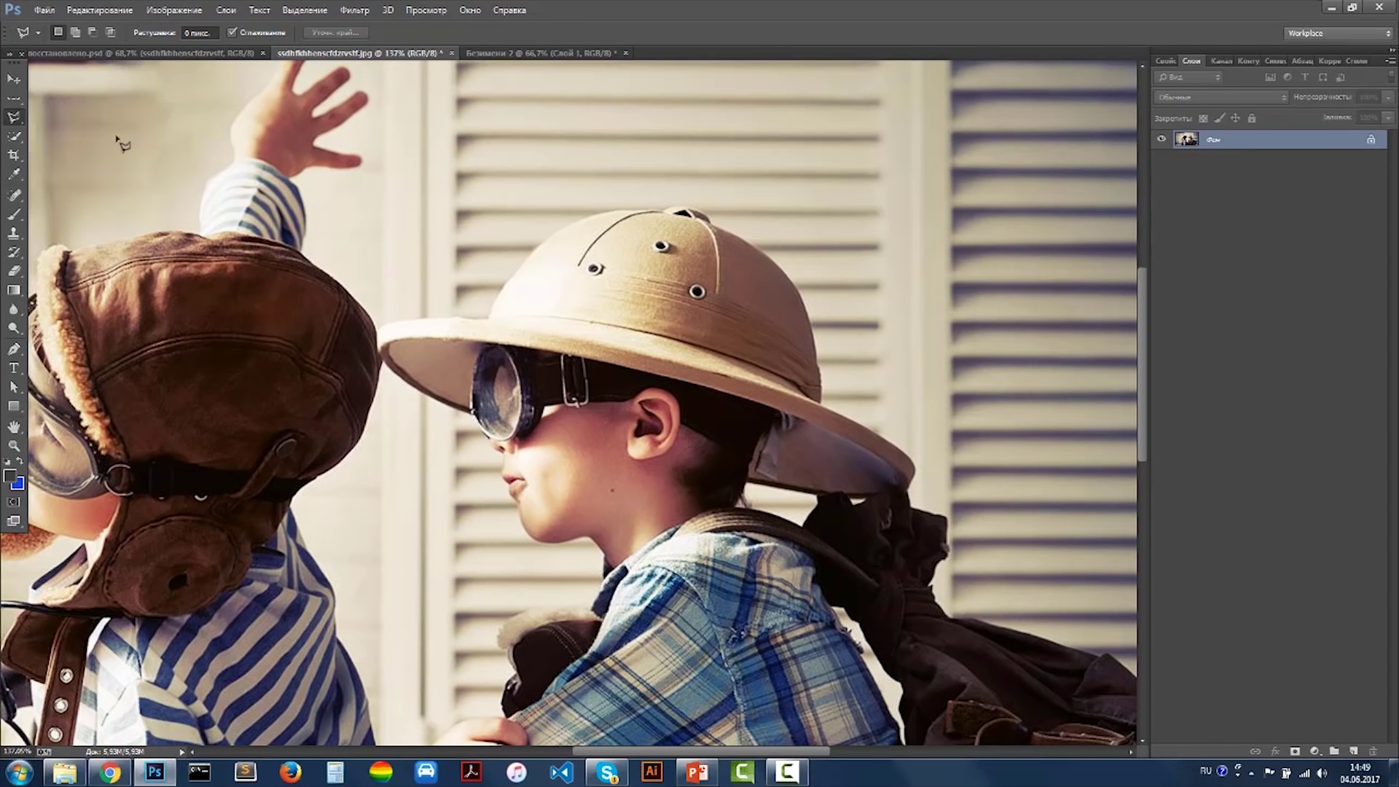
- Polygon-select the suitcase lock plate, fill it blue, then undo
{"action": "scroll", "coordinate": [160, 162], "scroll_direction": "down", "scroll_amount": 2}
{"action": "scroll", "coordinate": [536, 335], "scroll_direction": "up", "scroll_amount": 4}
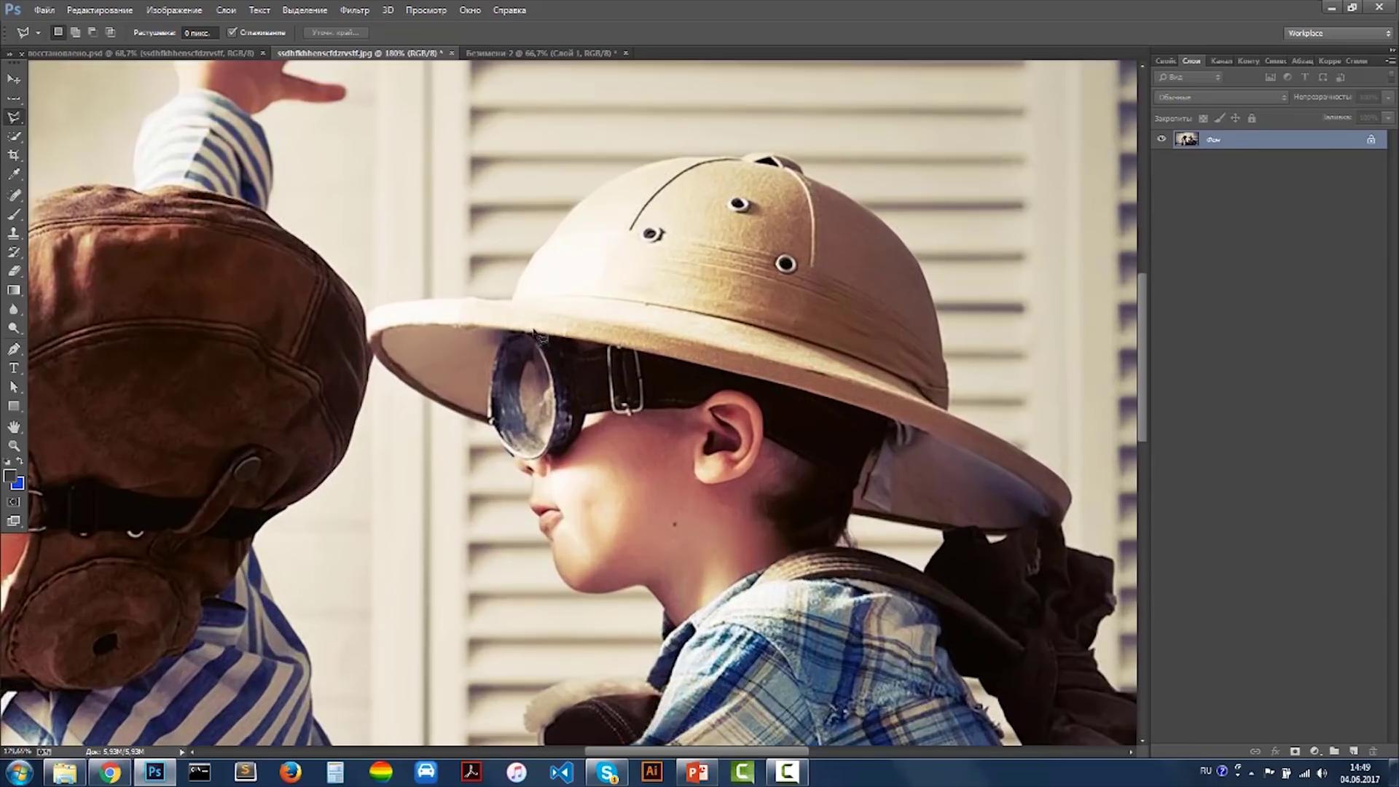
{"action": "scroll", "coordinate": [539, 335], "scroll_direction": "down", "scroll_amount": 1}
{"action": "scroll", "coordinate": [539, 335], "scroll_direction": "down", "scroll_amount": 2}
{"action": "scroll", "coordinate": [539, 335], "scroll_direction": "down", "scroll_amount": 1}
{"action": "scroll", "coordinate": [539, 335], "scroll_direction": "down", "scroll_amount": 1}
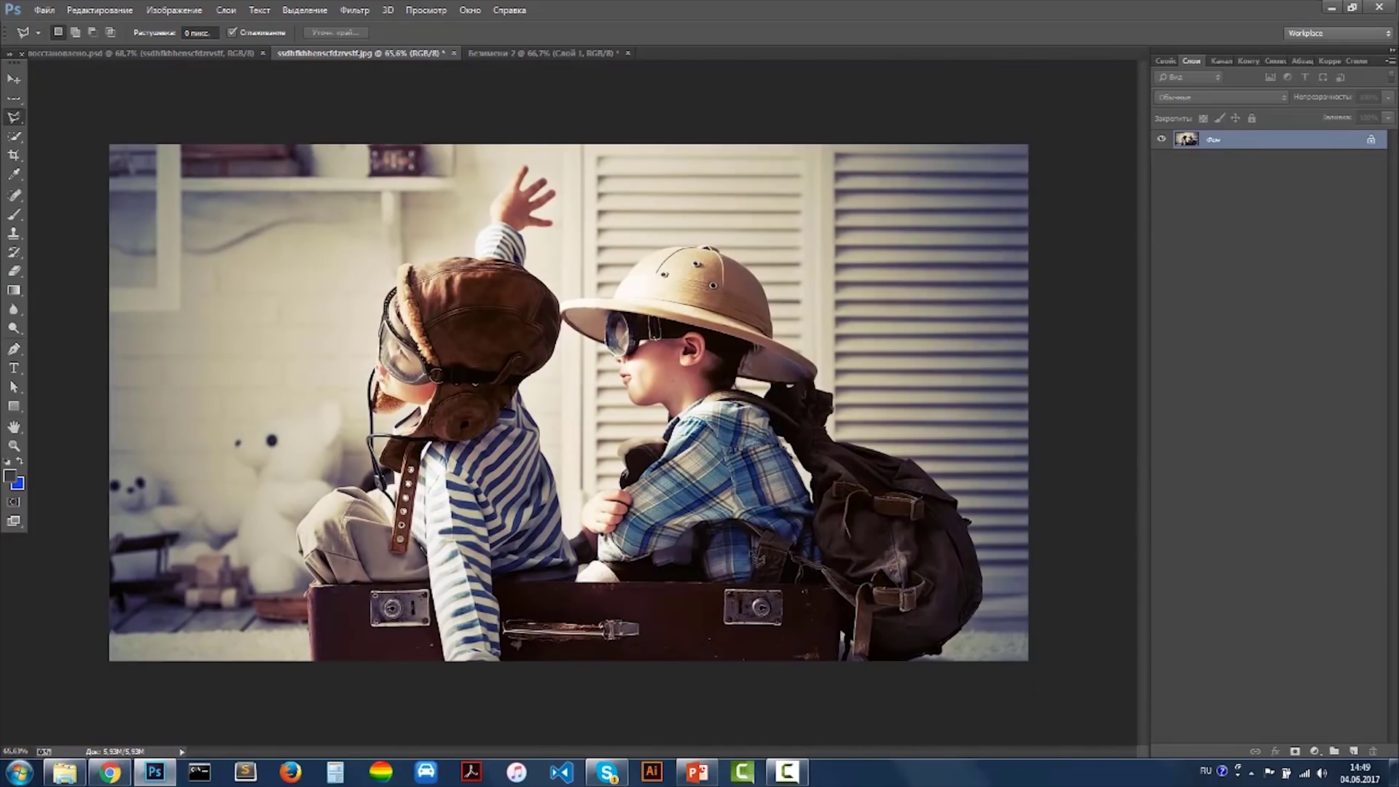
{"action": "scroll", "coordinate": [756, 575], "scroll_direction": "up", "scroll_amount": 2}
{"action": "scroll", "coordinate": [758, 579], "scroll_direction": "up", "scroll_amount": 3}
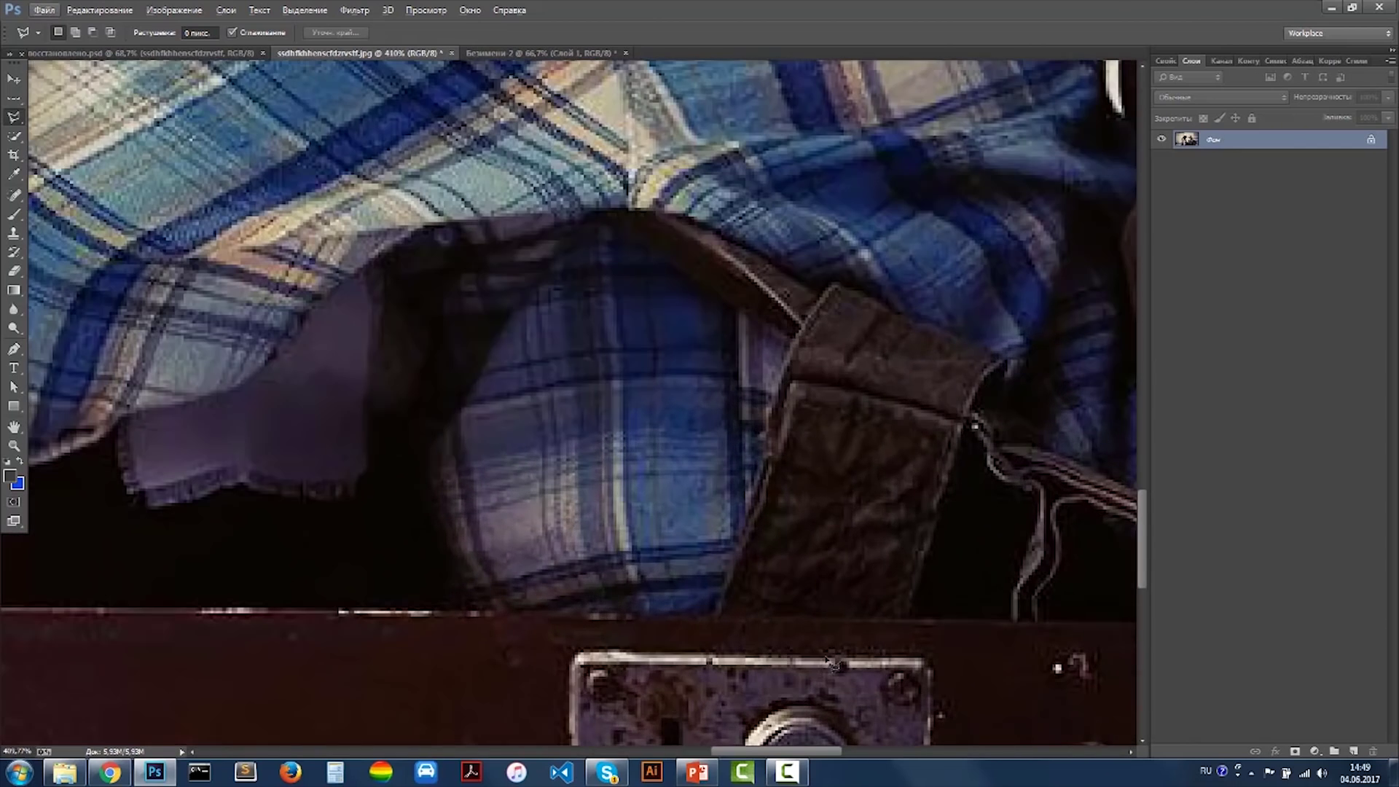
{"action": "left_click", "coordinate": [577, 656]}
{"action": "left_click", "coordinate": [927, 662]}
{"action": "scroll", "coordinate": [979, 707], "scroll_direction": "down", "scroll_amount": 1}
{"action": "scroll", "coordinate": [962, 703], "scroll_direction": "down", "scroll_amount": 2}
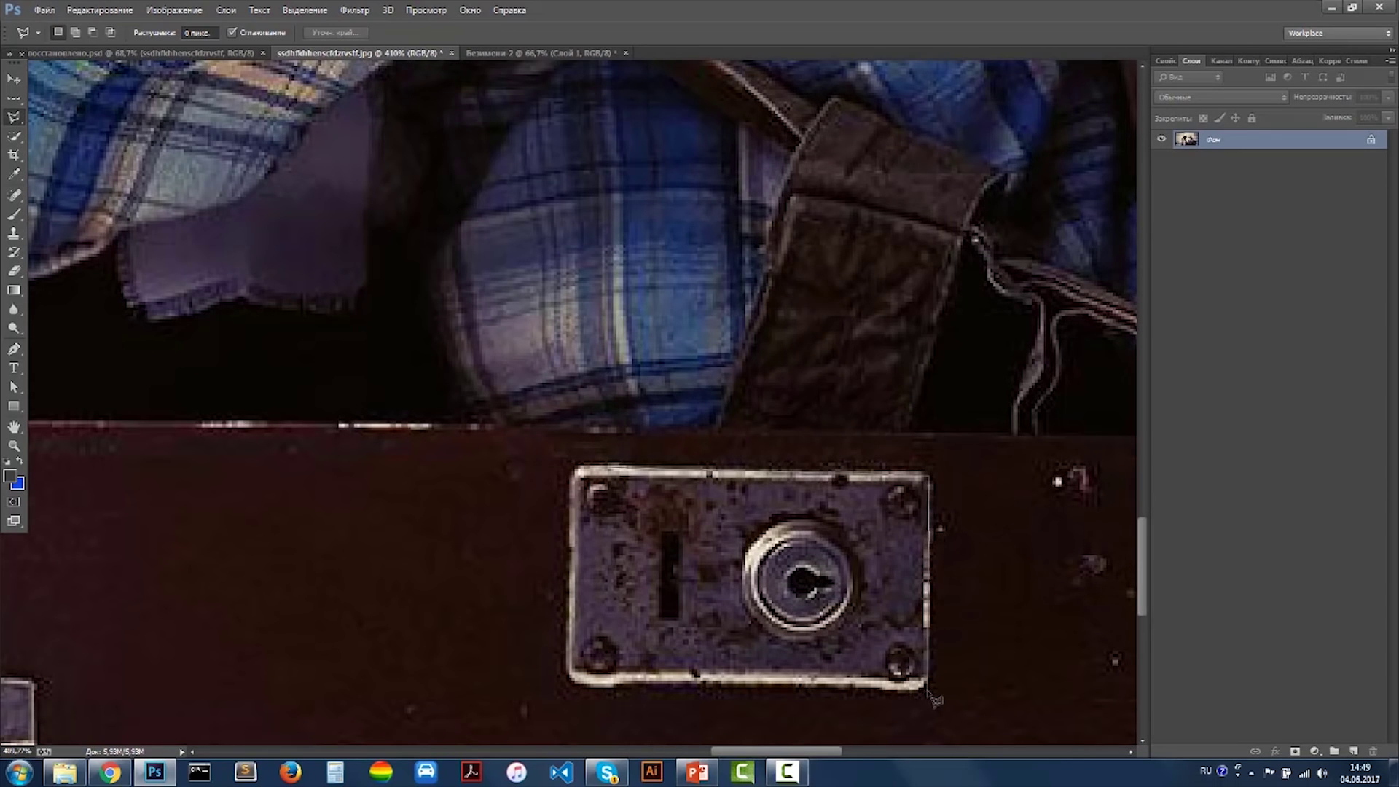
{"action": "left_click", "coordinate": [929, 691]}
{"action": "left_click", "coordinate": [569, 696]}
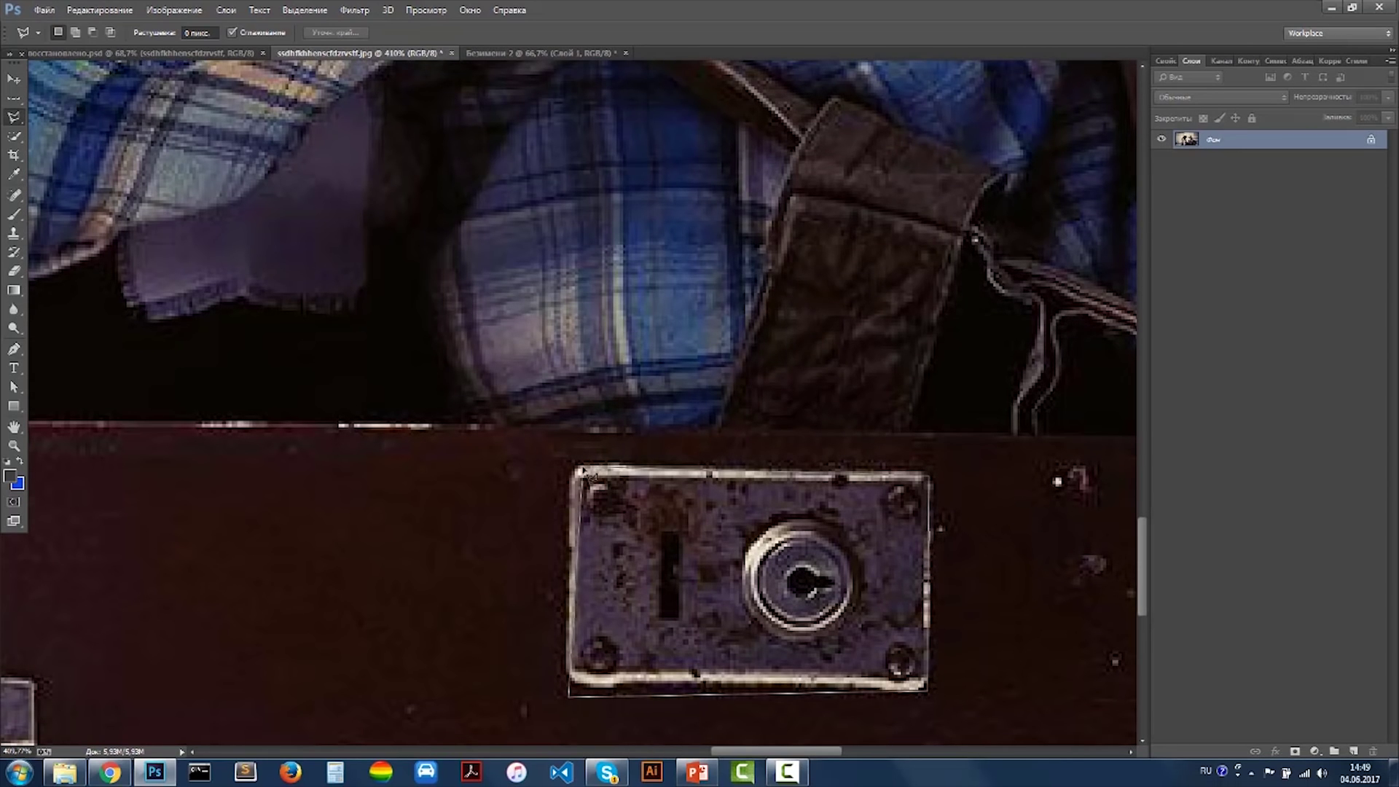
{"action": "left_click", "coordinate": [558, 469]}
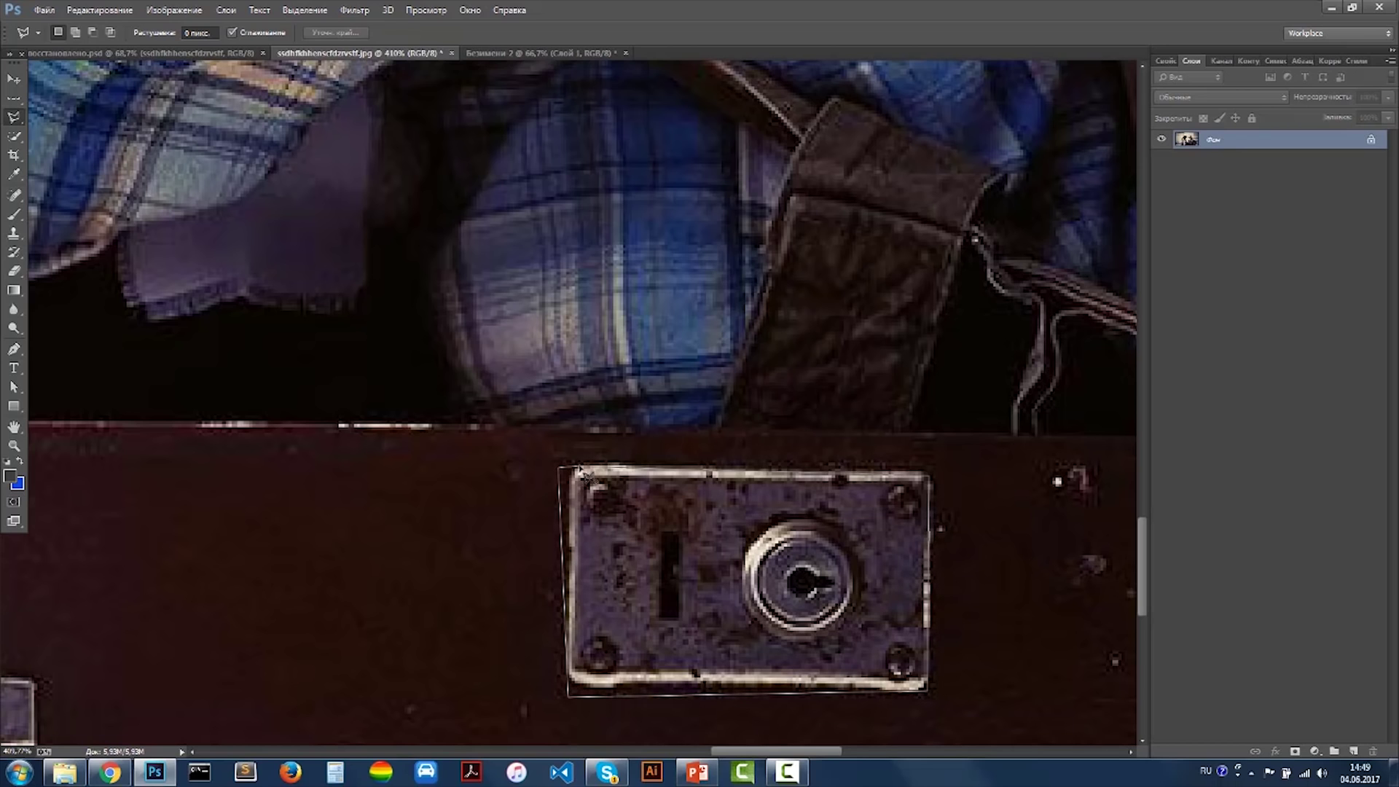
{"action": "left_click", "coordinate": [585, 474]}
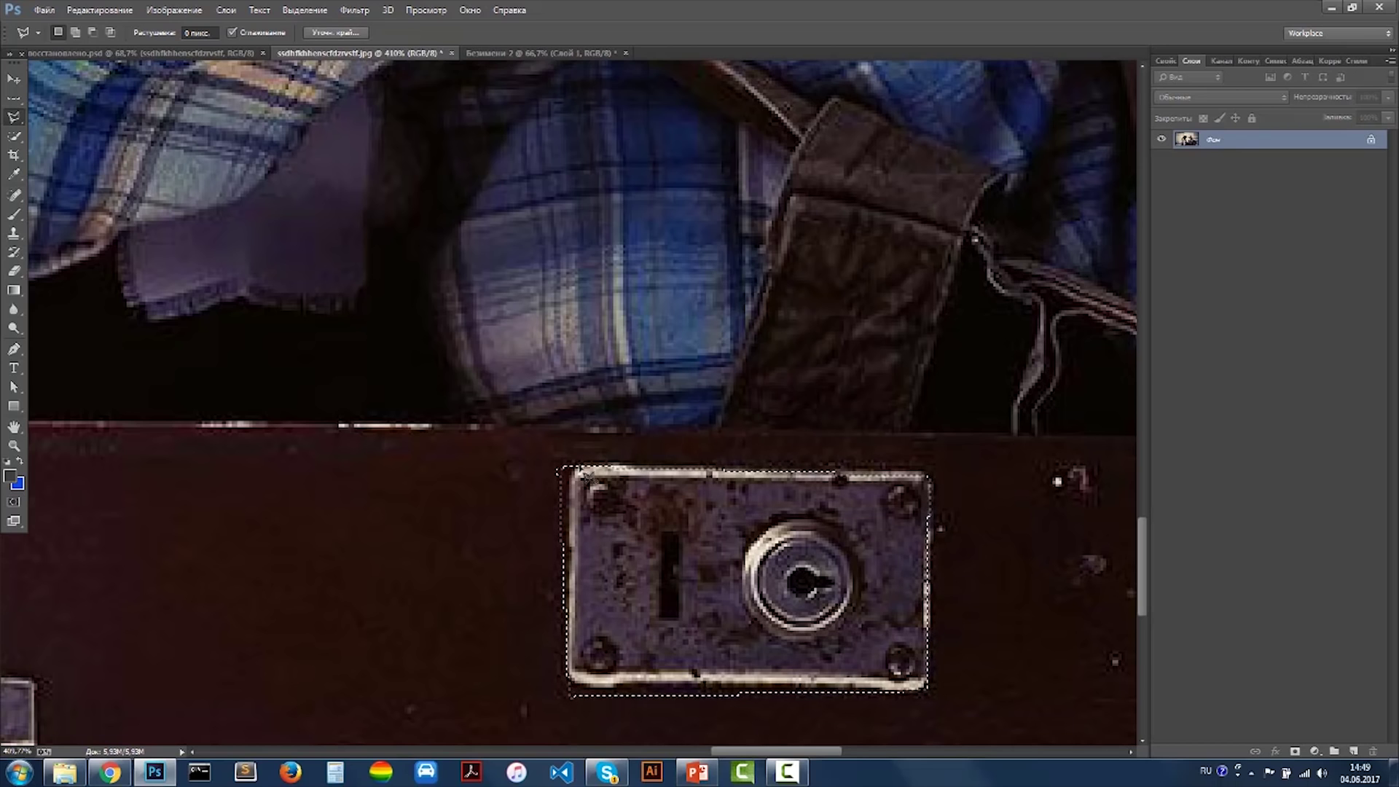
{"action": "key", "text": "ctrl+BackSpace"}
{"action": "key", "text": "ctrl+d"}
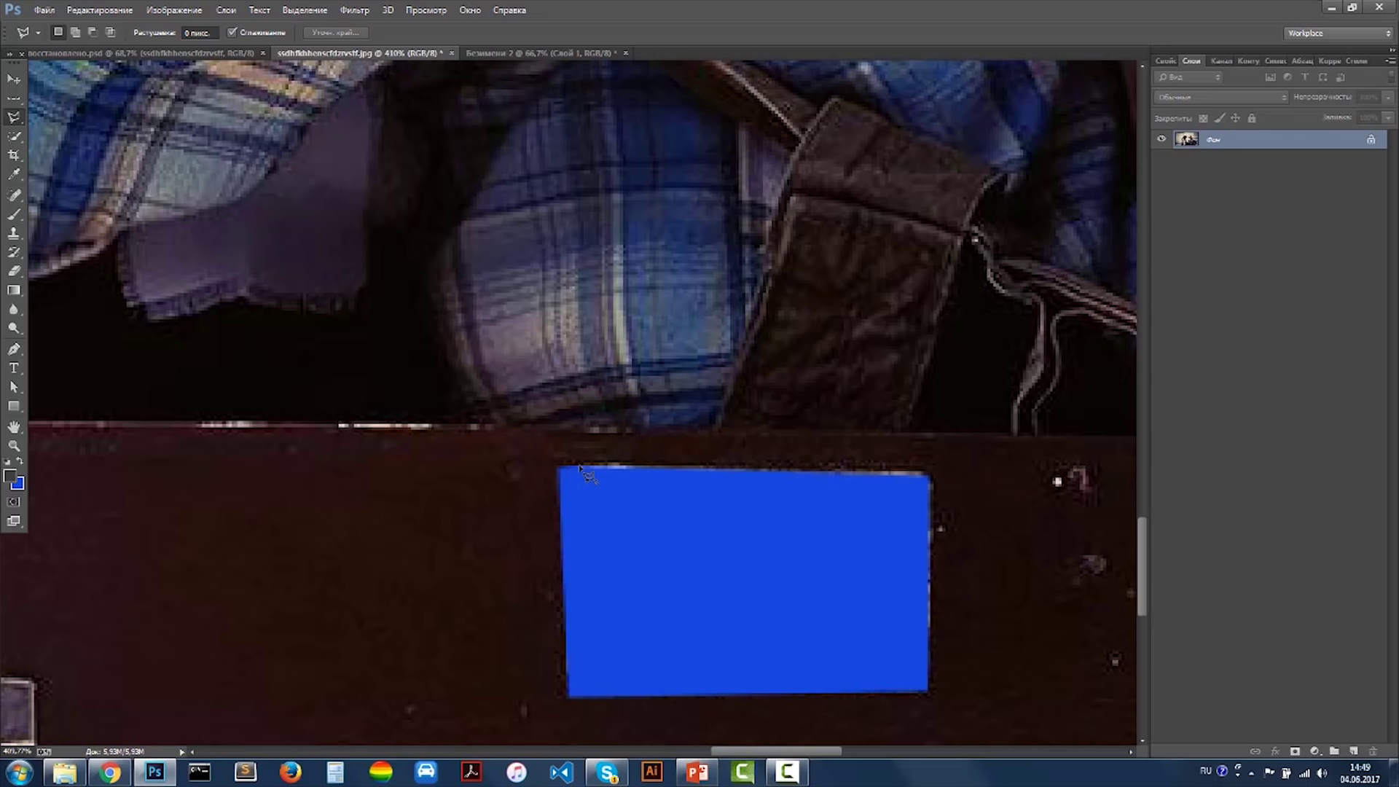
{"action": "key", "text": "ctrl+alt+z"}
{"action": "key", "text": "ctrl+alt+z"}
- Fill a small polygonal triangle on the suitcase front blue, deselect, then undo
{"action": "left_click", "coordinate": [166, 502]}
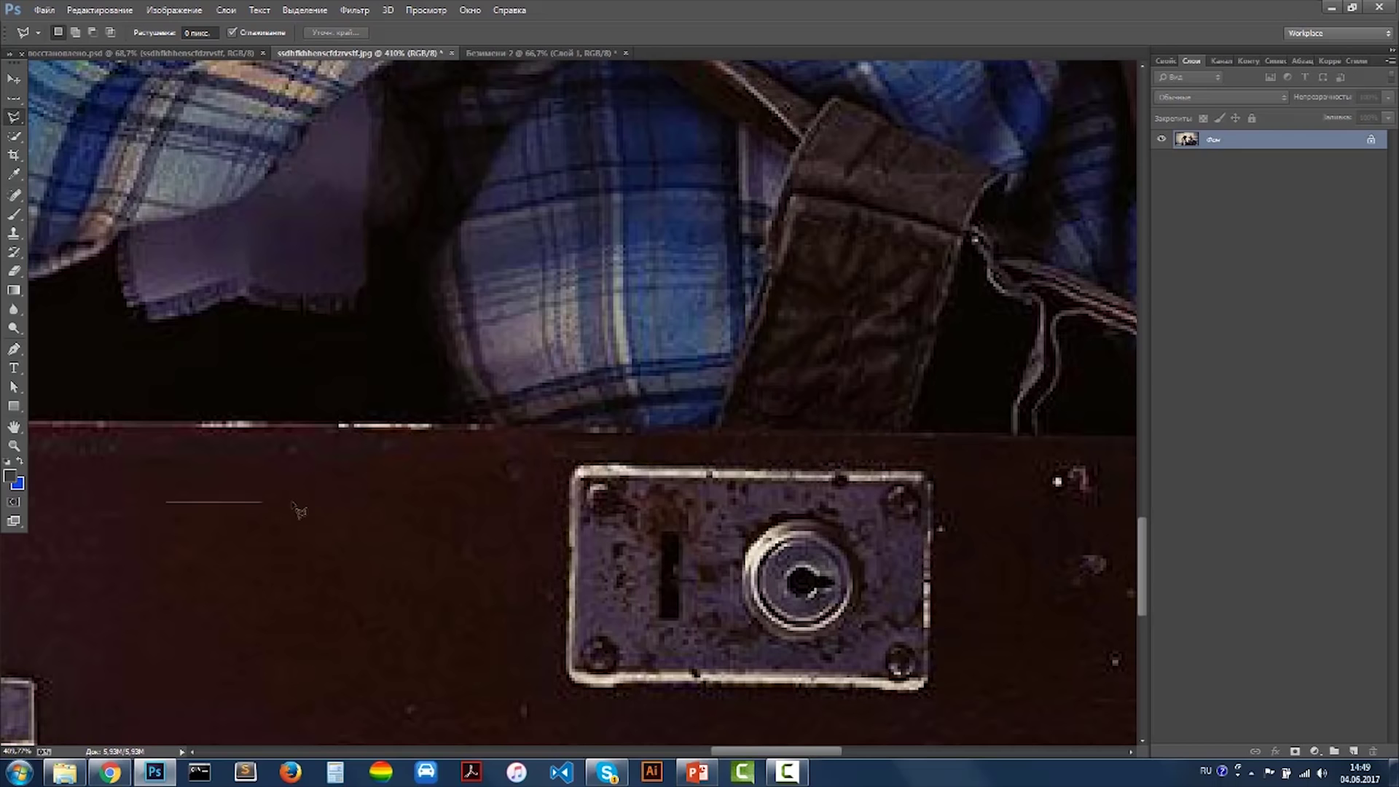
{"action": "left_click", "coordinate": [293, 502]}
{"action": "left_click", "coordinate": [217, 558]}
{"action": "left_click", "coordinate": [169, 503]}
{"action": "key", "text": "ctrl+BackSpace"}
{"action": "key", "text": "ctrl+d"}
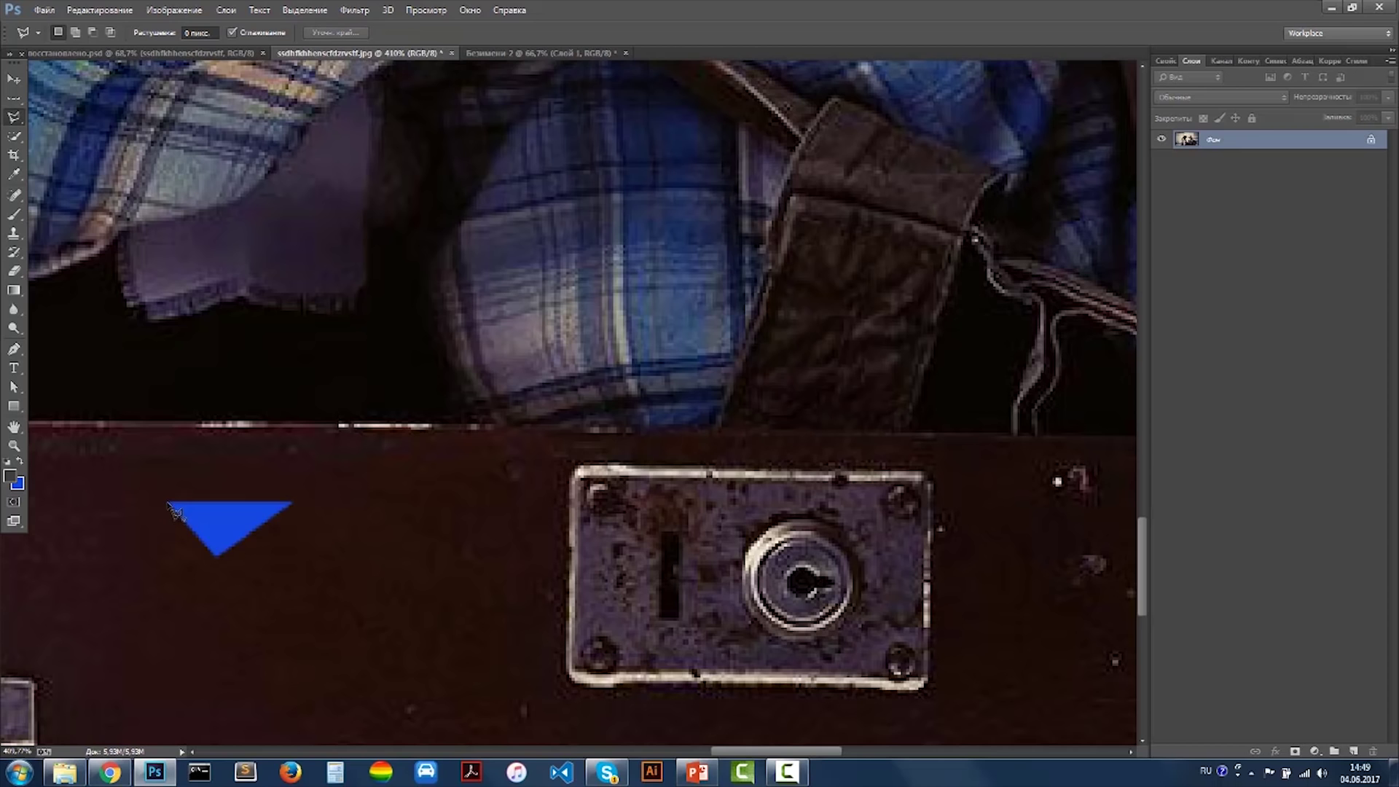
{"action": "key", "text": "ctrl+alt+z"}
{"action": "key", "text": "ctrl+alt+z"}
- Switch to the Magnetic Lasso tool
{"action": "scroll", "coordinate": [175, 512], "scroll_direction": "down", "scroll_amount": 5}
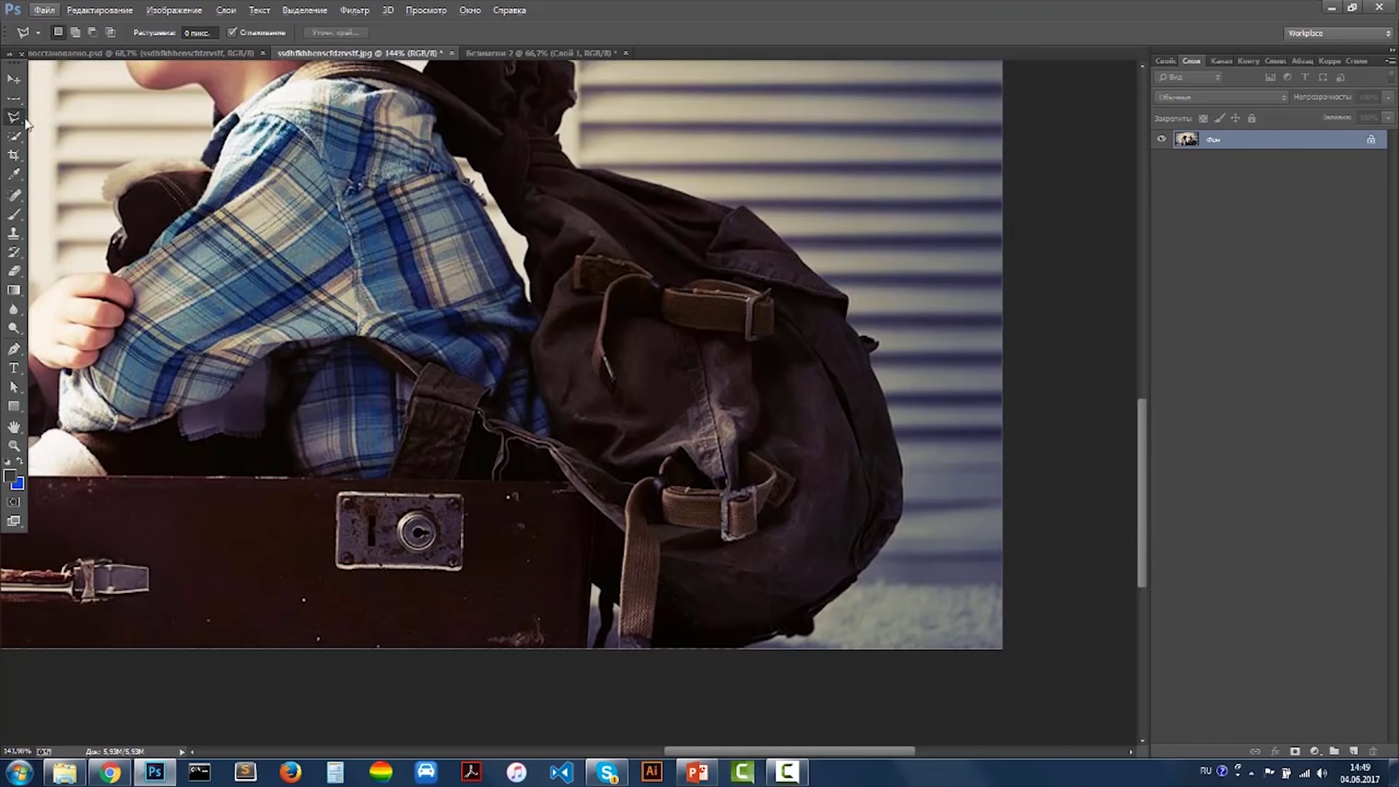
{"action": "right_click", "coordinate": [13, 117]}
{"action": "left_click", "coordinate": [100, 144]}
{"action": "scroll", "coordinate": [426, 207], "scroll_direction": "down", "scroll_amount": 2}
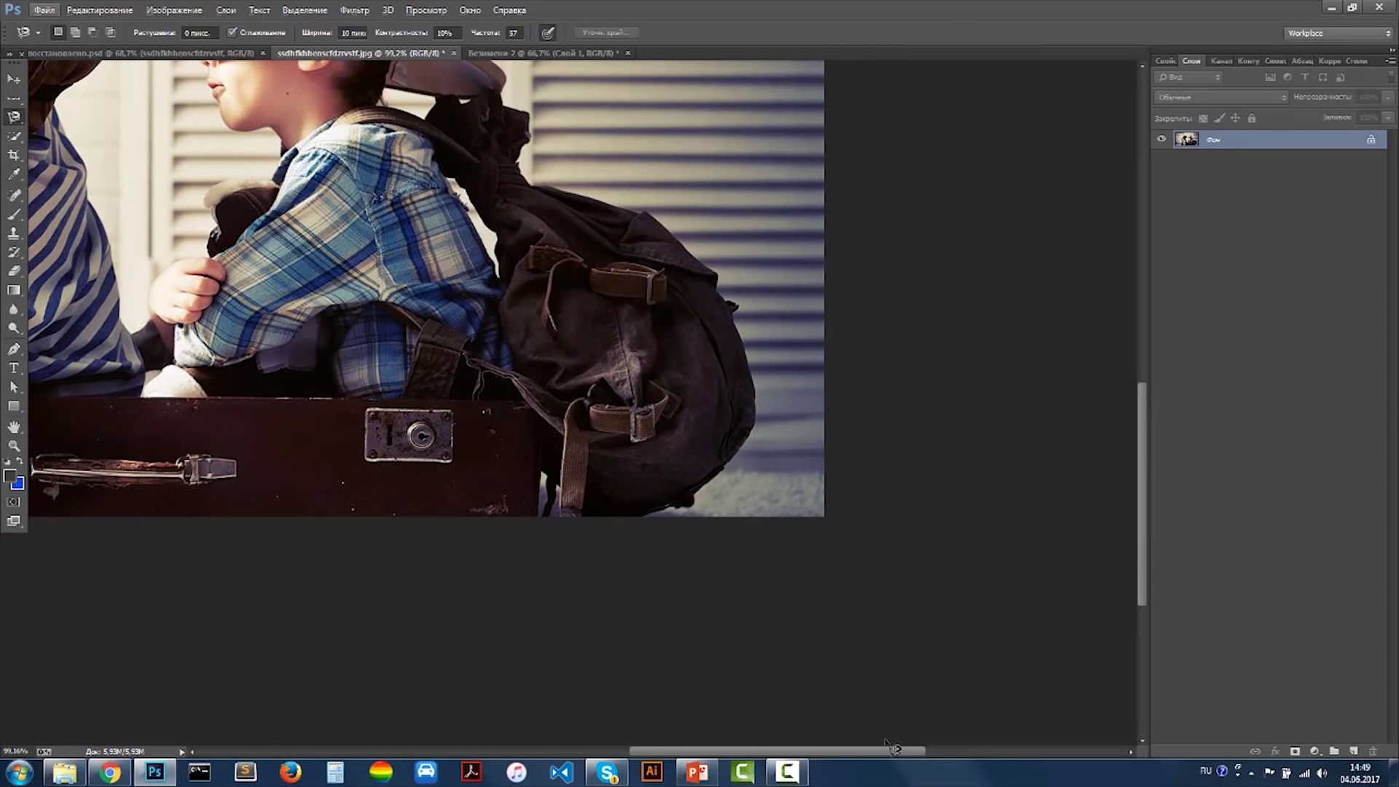
{"action": "left_click_drag", "start_coordinate": [861, 754], "coordinate": [736, 752]}
{"action": "scroll", "coordinate": [438, 503], "scroll_direction": "up", "scroll_amount": 3}
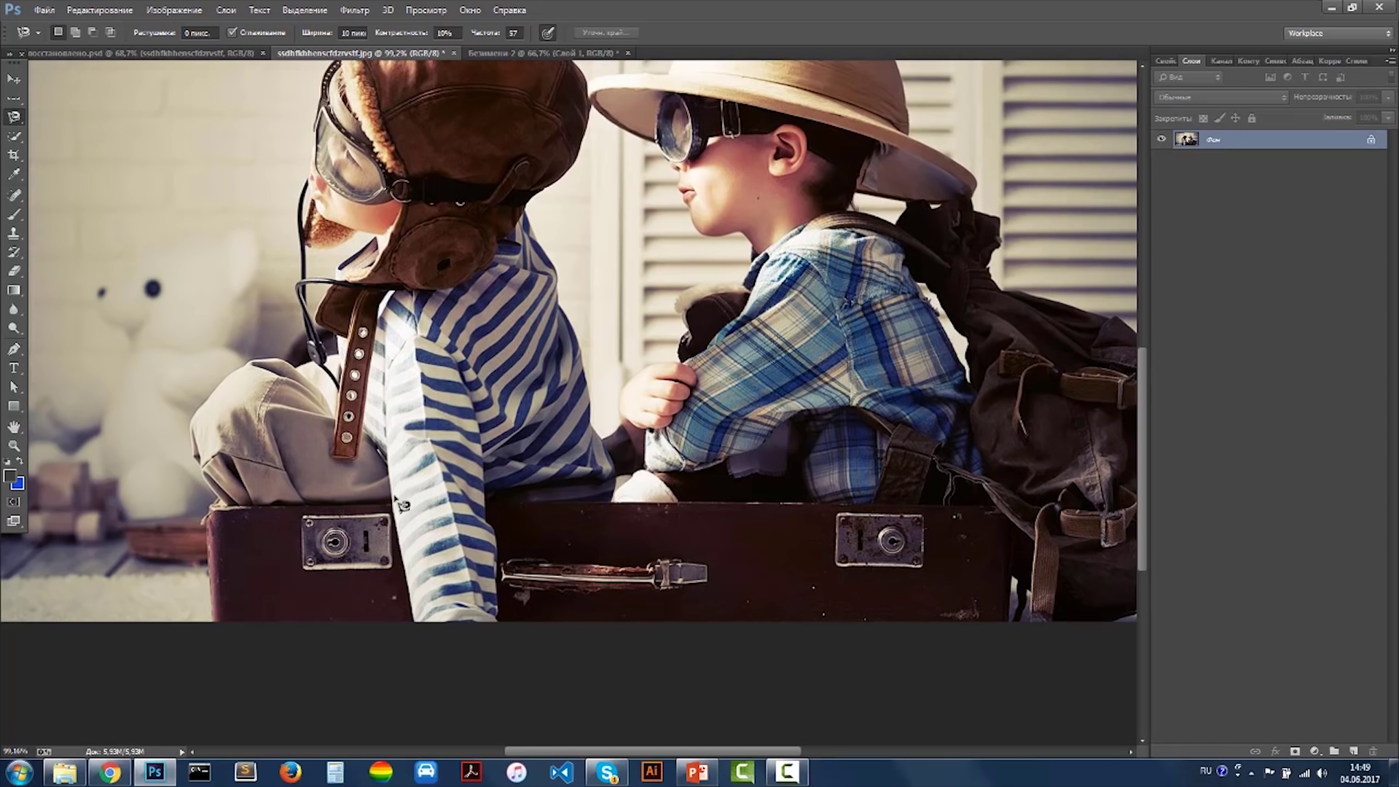
{"action": "scroll", "coordinate": [437, 510], "scroll_direction": "up", "scroll_amount": 3}
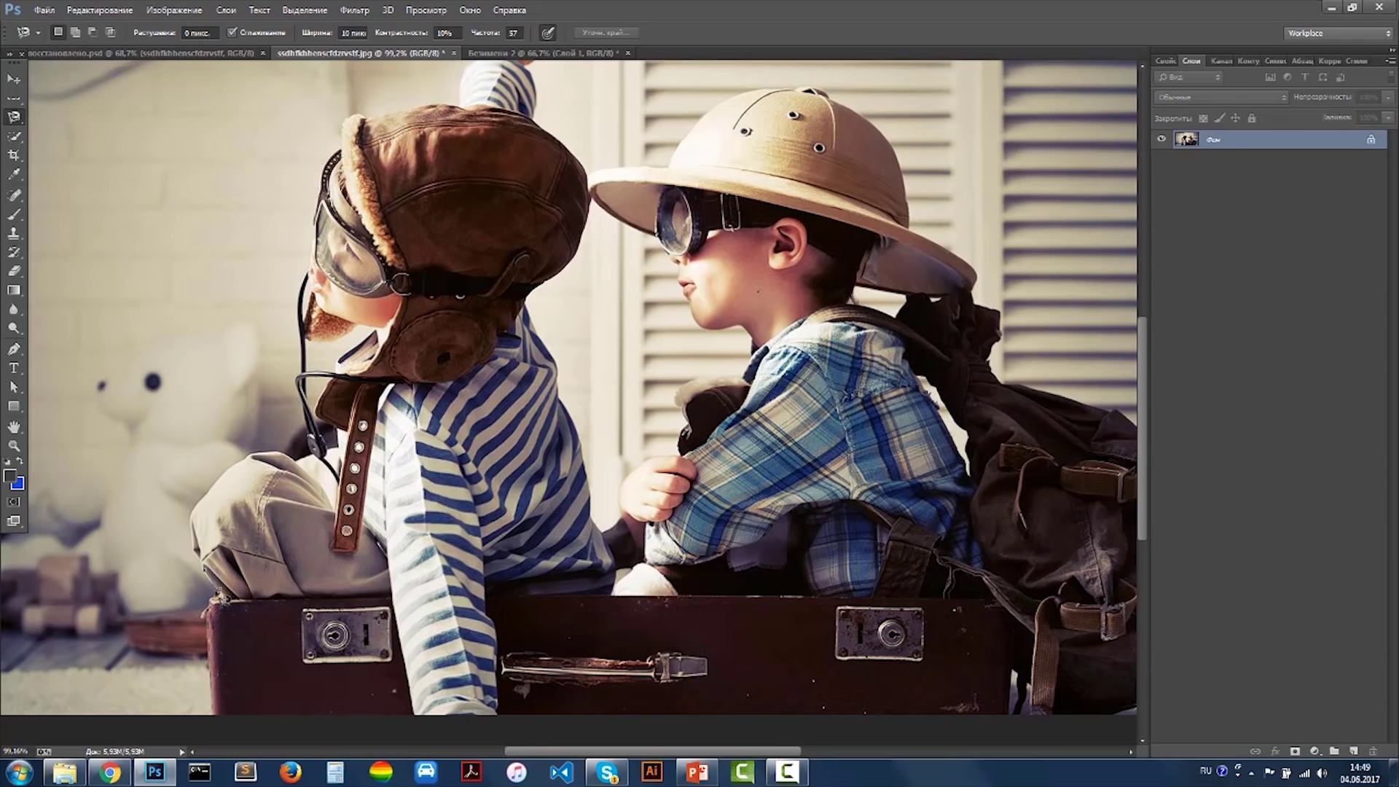
- Trace the aviator boy's trousers, fill them blue, deselect and undo
{"action": "left_click", "coordinate": [197, 535]}
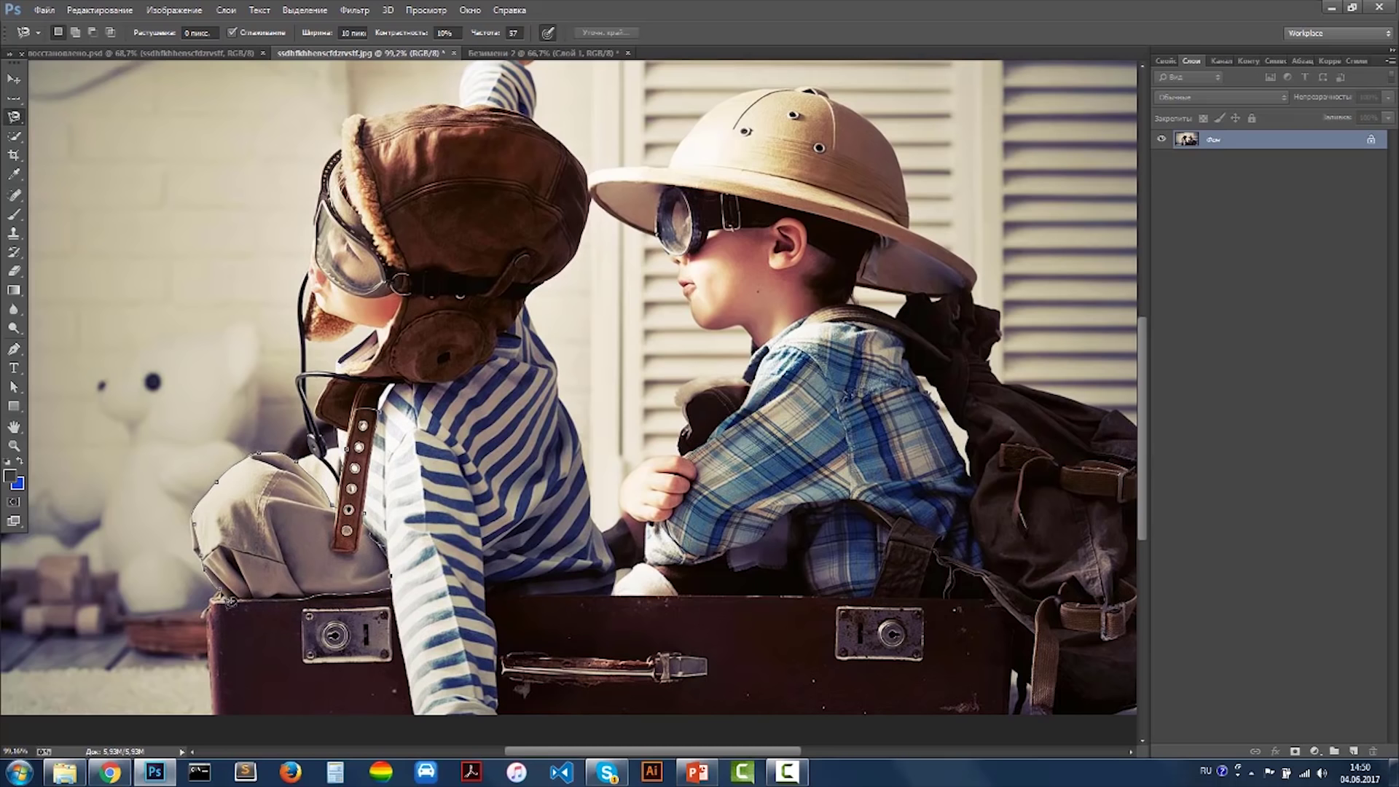
{"action": "left_click", "coordinate": [258, 453]}
{"action": "key", "text": "ctrl+BackSpace"}
{"action": "key", "text": "ctrl+d"}
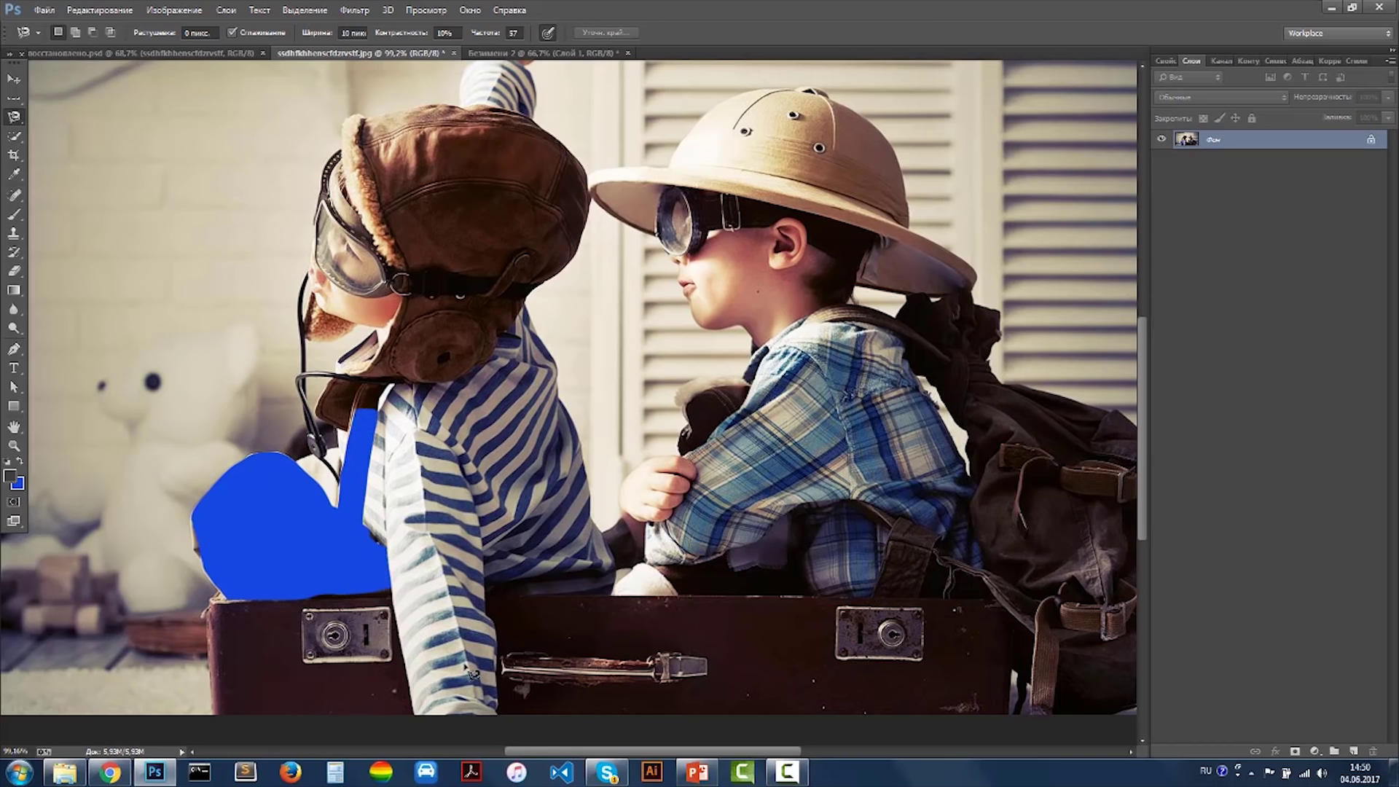
{"action": "key", "text": "ctrl+z"}
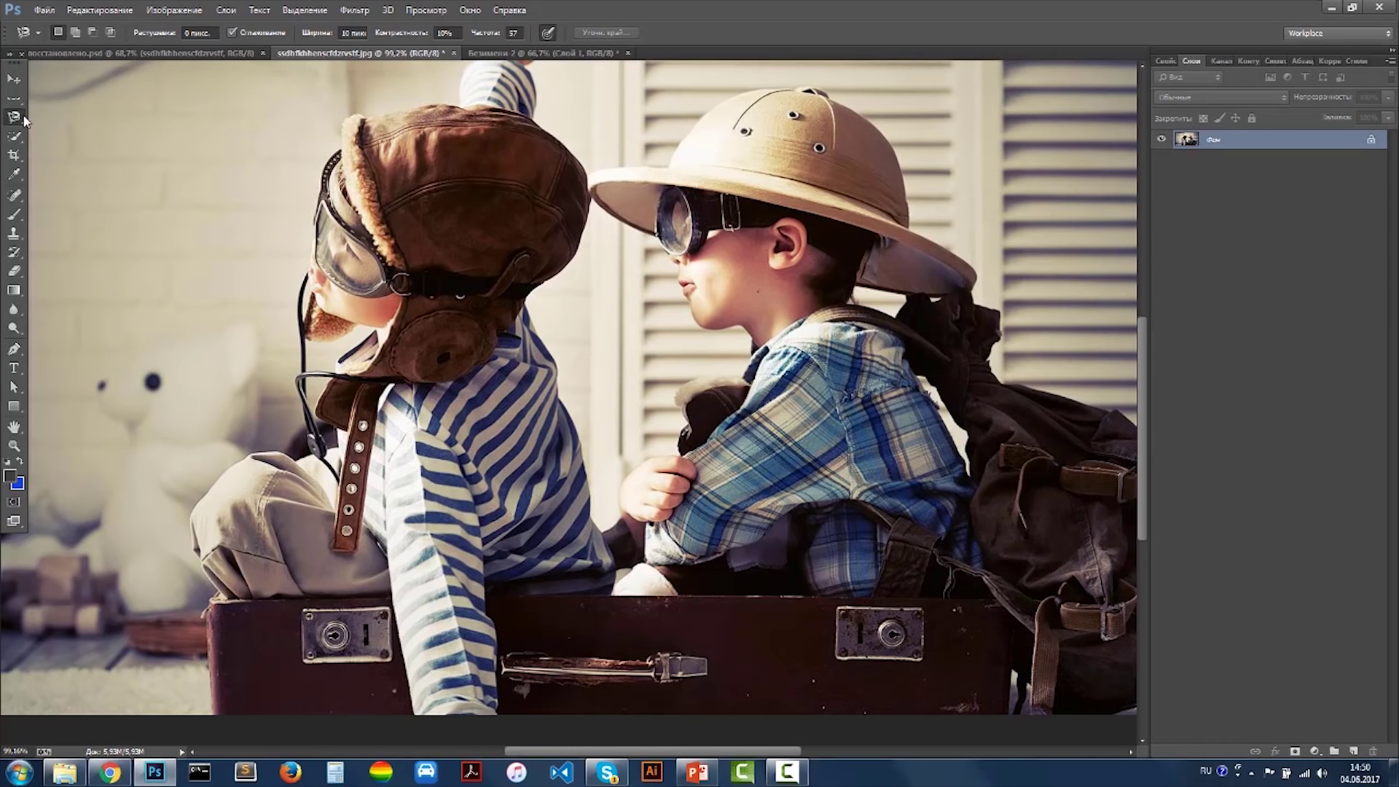
{"action": "left_click", "coordinate": [13, 137]}
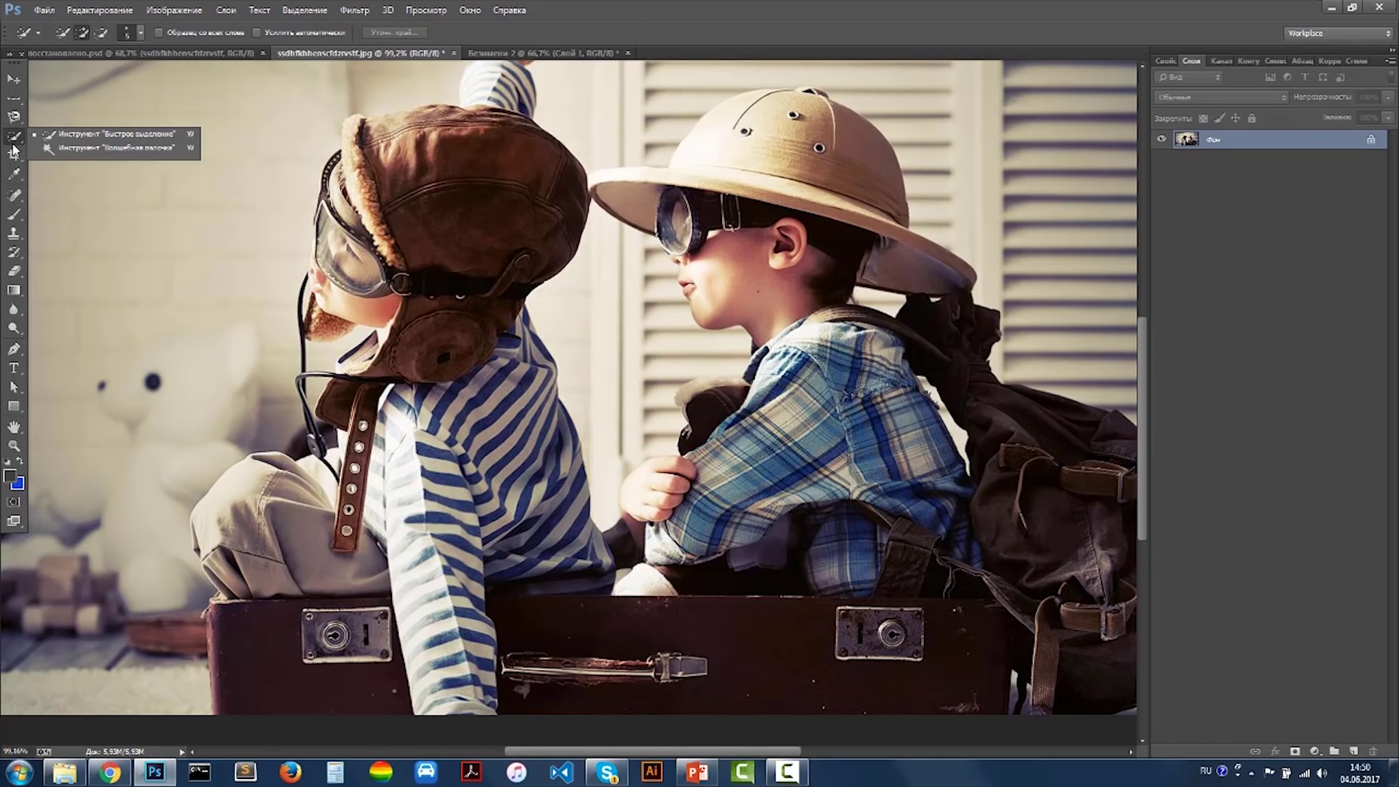
- Quick-select the brown aviator hat, then deselect
{"action": "left_click", "coordinate": [116, 135]}
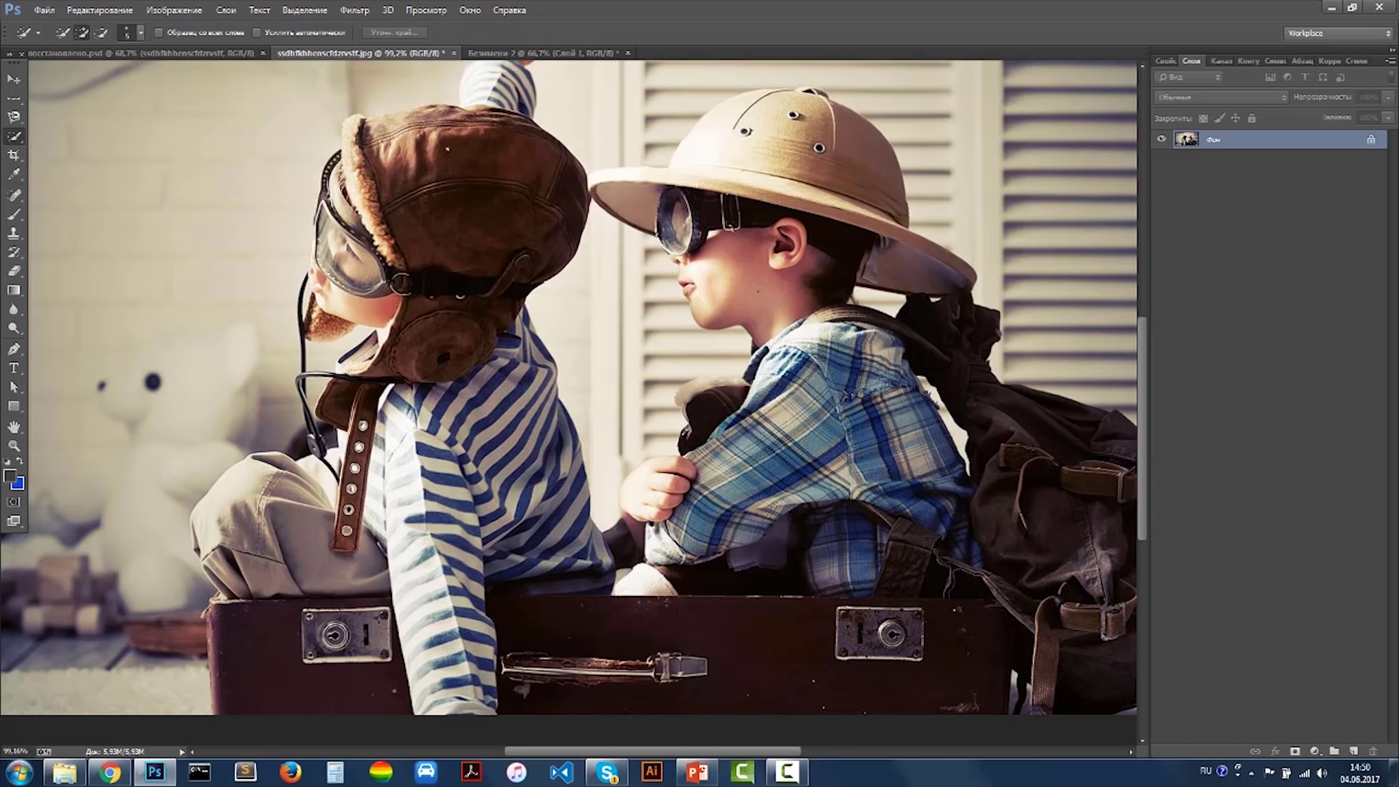
{"action": "left_click_drag", "start_coordinate": [437, 364], "coordinate": [452, 177]}
{"action": "scroll", "coordinate": [452, 176], "scroll_direction": "up", "scroll_amount": 2}
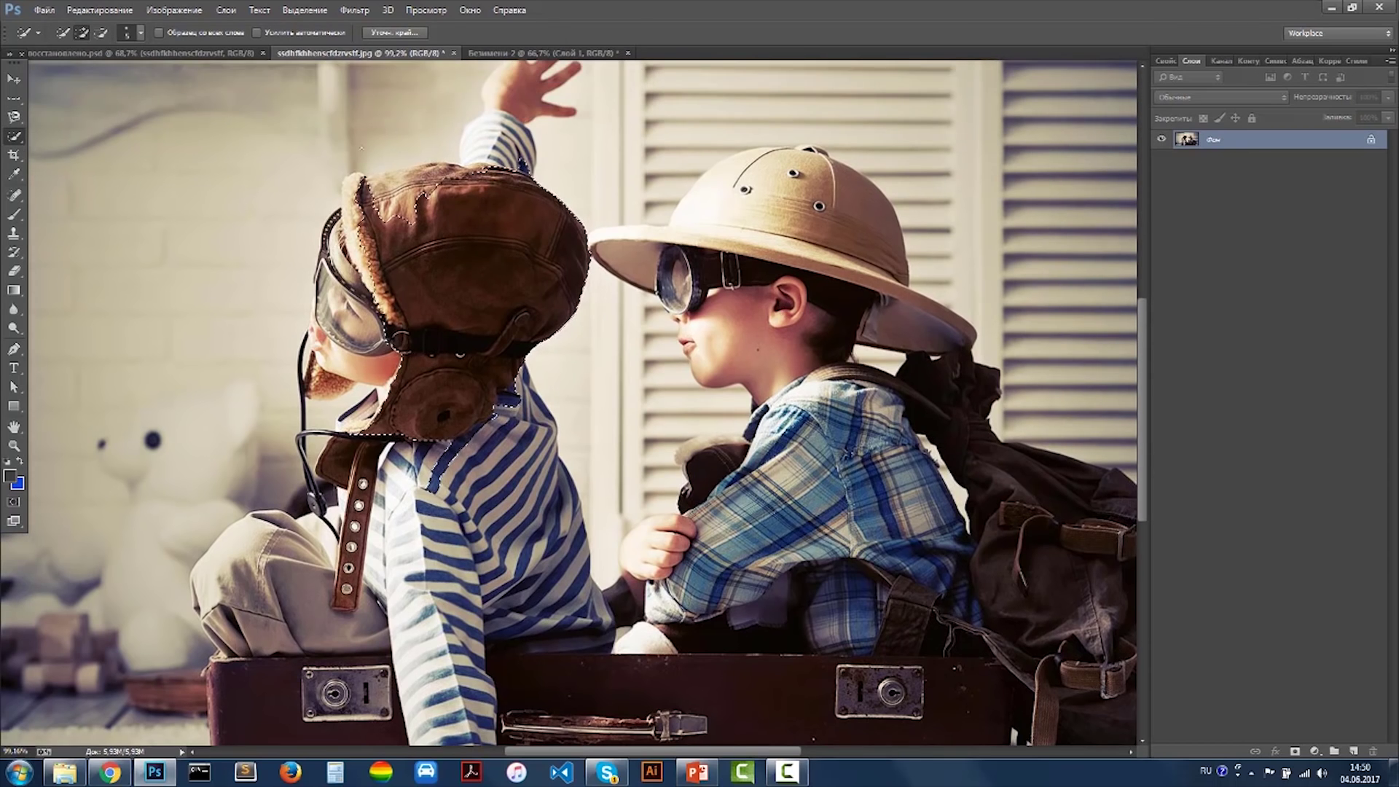
{"action": "scroll", "coordinate": [462, 250], "scroll_direction": "up", "scroll_amount": 2}
{"action": "key", "text": "ctrl+d"}
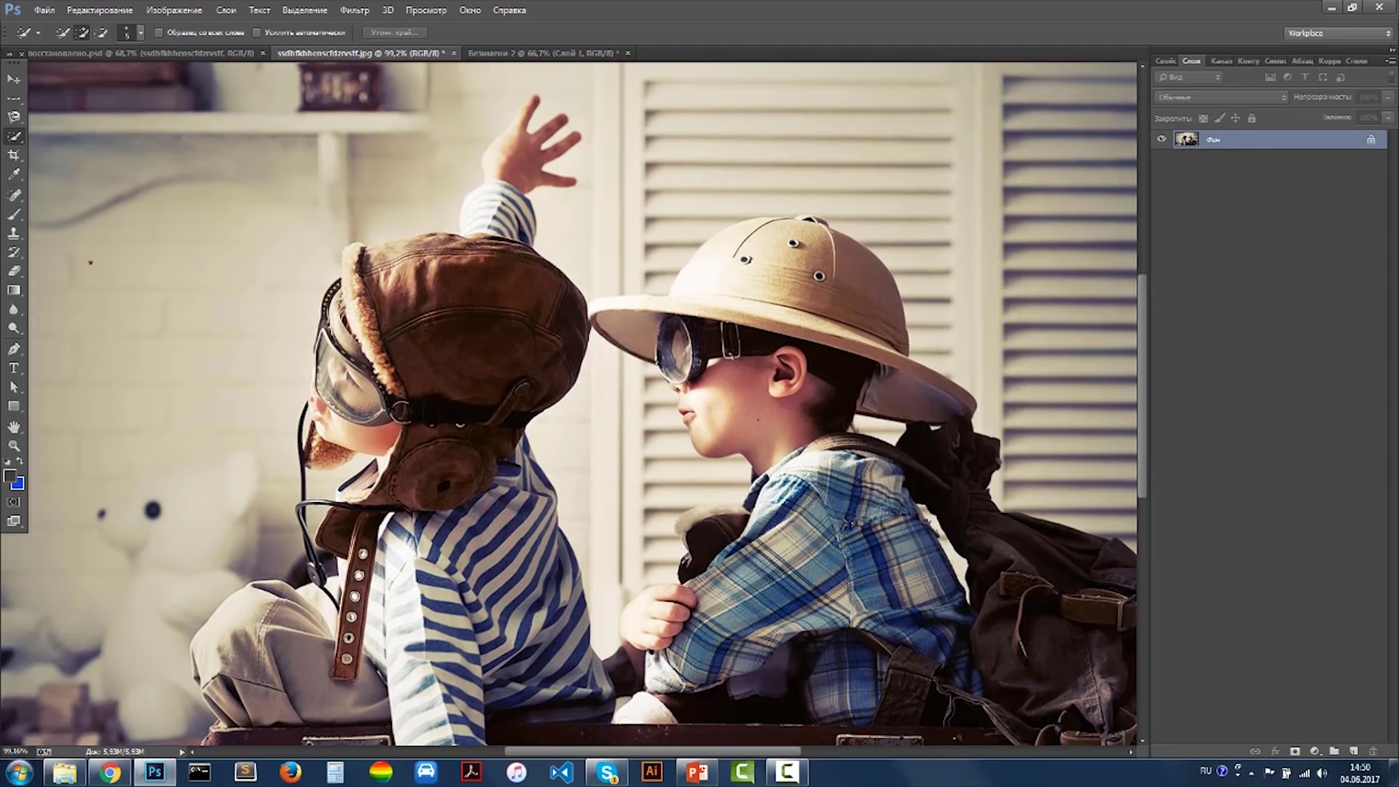
- Magic Wand the aviator hat, then the right boy and backpack, clearing each selection
{"action": "right_click", "coordinate": [16, 134]}
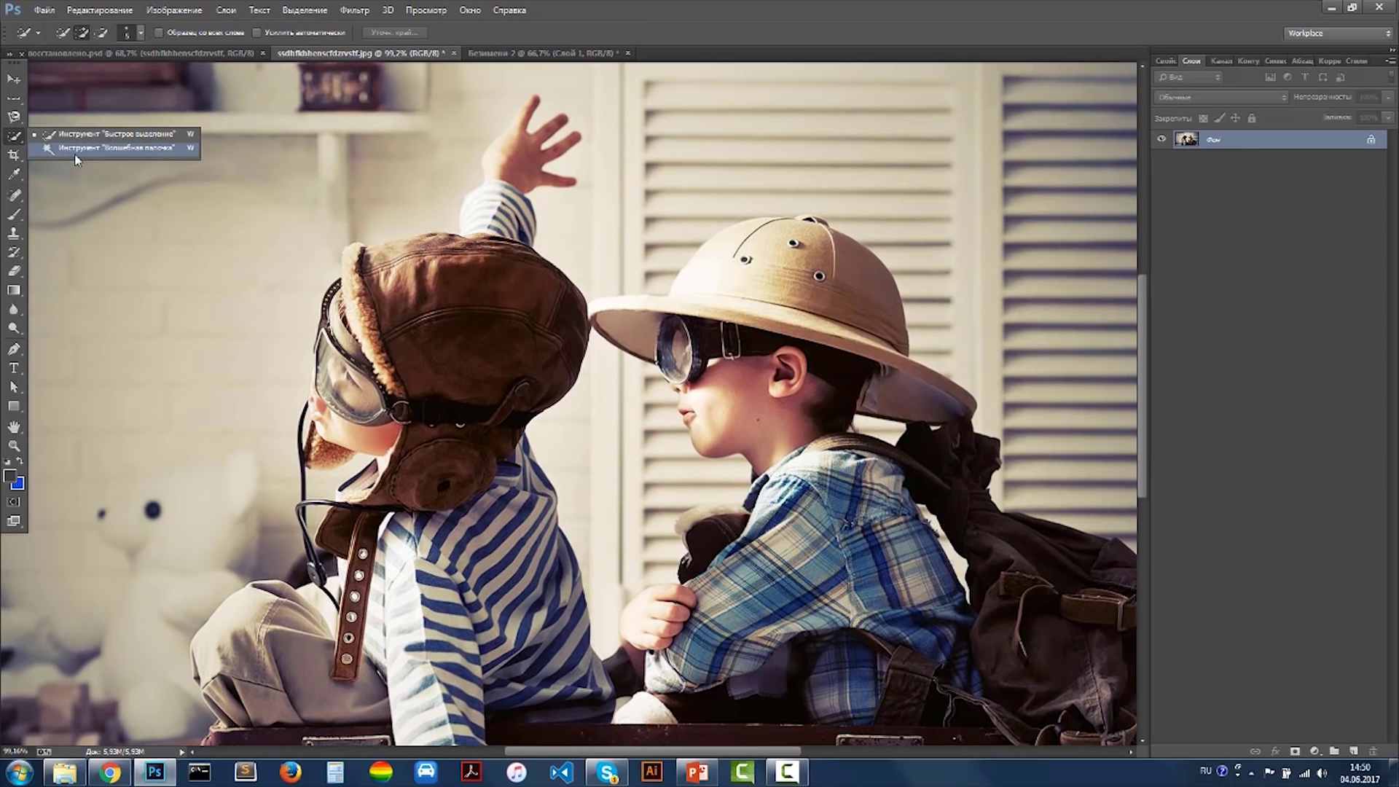
{"action": "left_click", "coordinate": [76, 154]}
{"action": "left_click", "coordinate": [467, 353]}
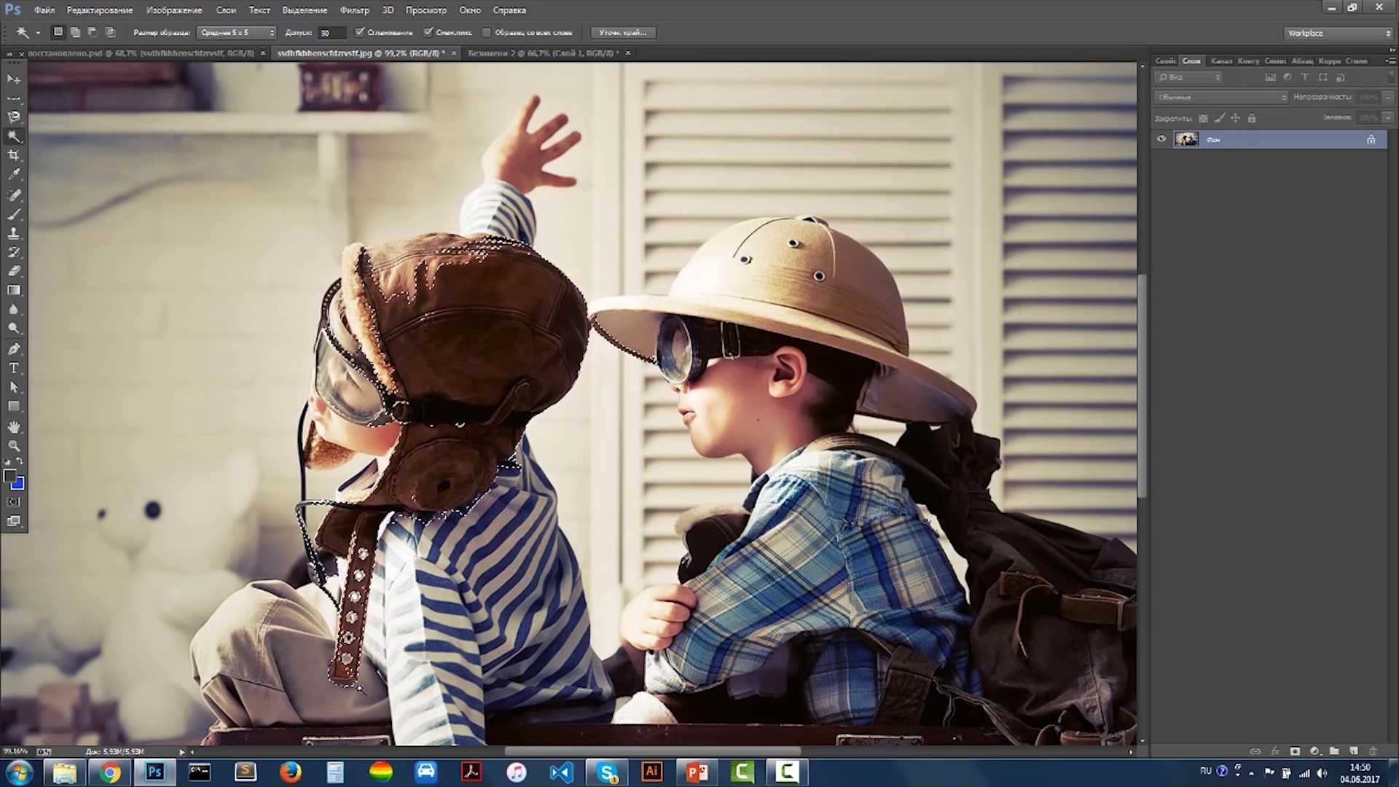
{"action": "key", "text": "ctrl+d"}
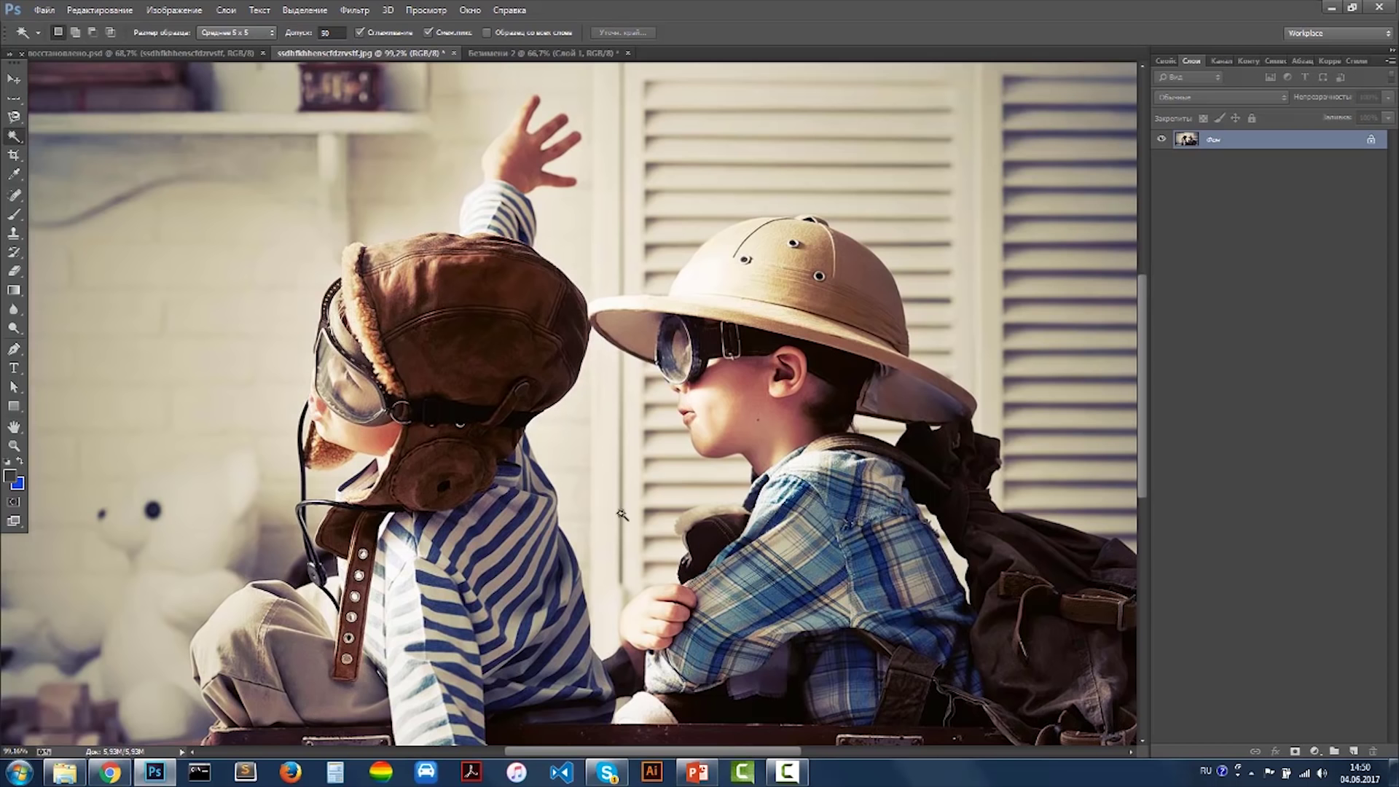
{"action": "left_click", "coordinate": [724, 344]}
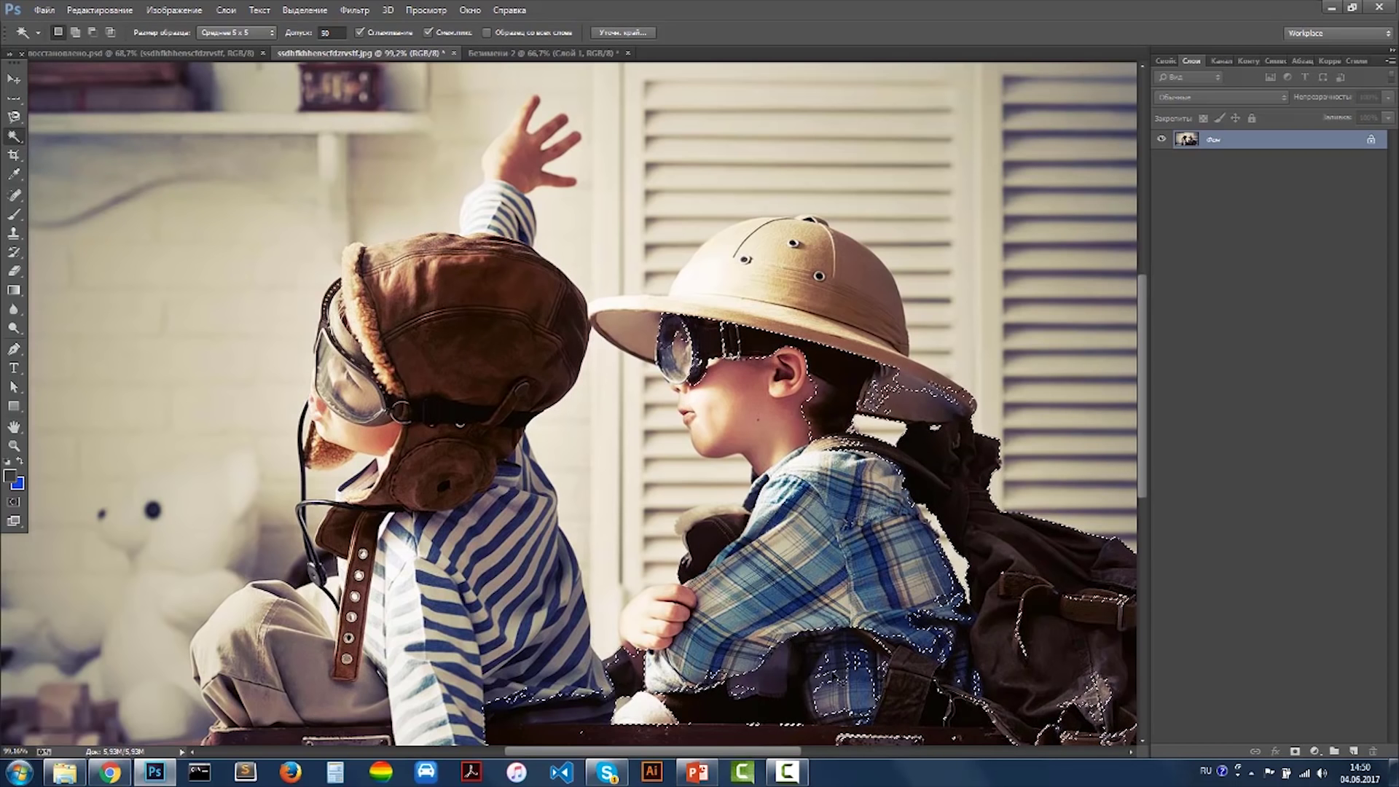
{"action": "scroll", "coordinate": [758, 598], "scroll_direction": "down", "scroll_amount": 3}
{"action": "key", "text": "q"}
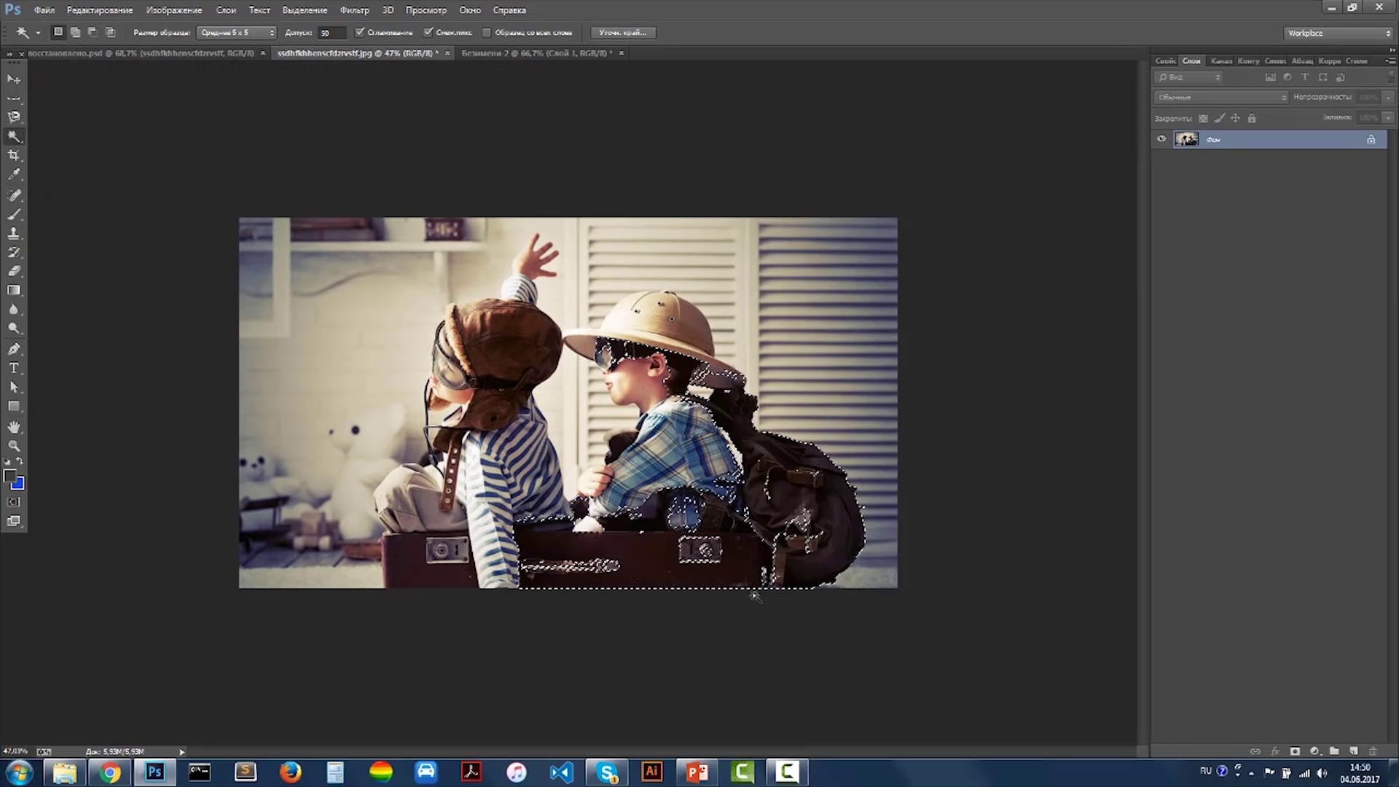
{"action": "key", "text": "ctrl+d"}
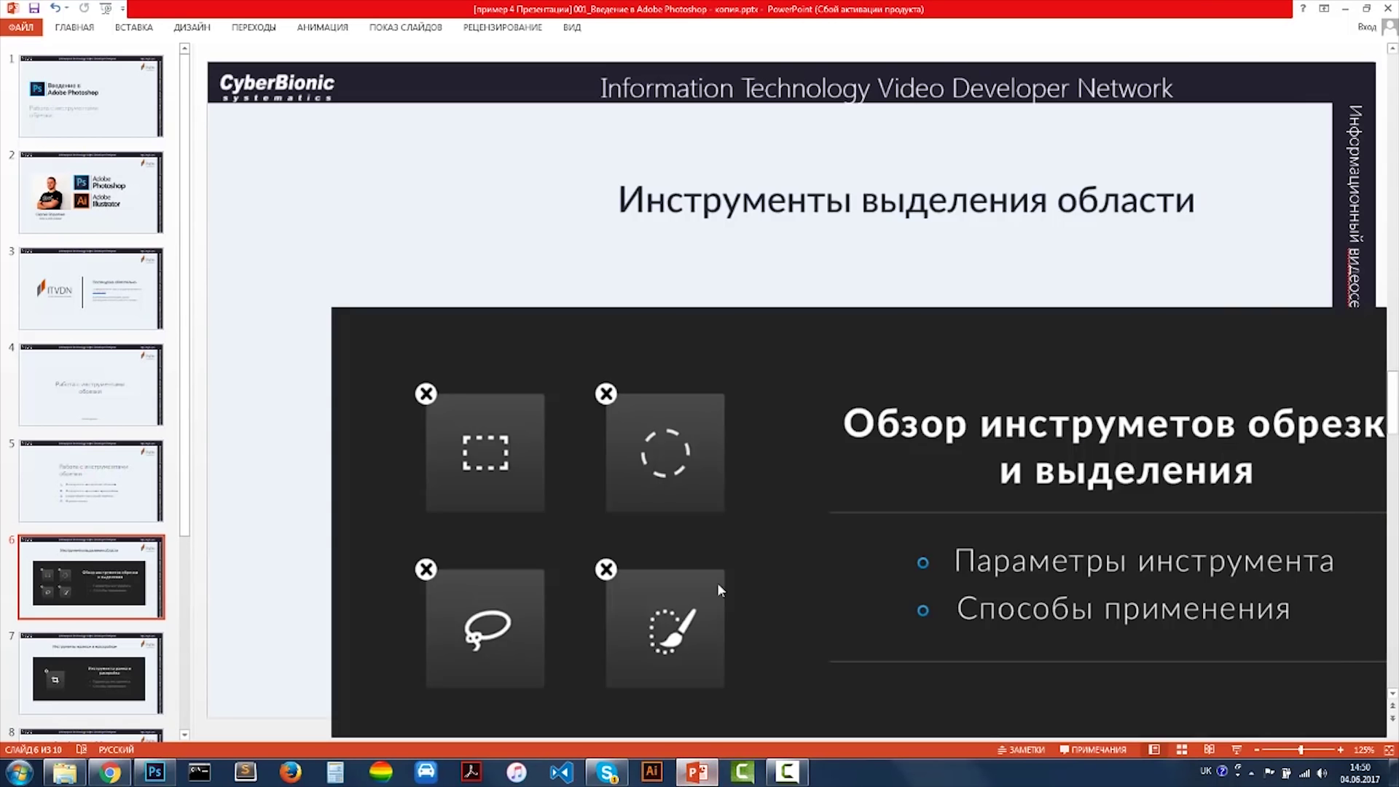
- Bring up the lesson deck in PowerPoint and go to slide 7 on crop and slice tools
{"action": "left_click", "coordinate": [697, 772]}
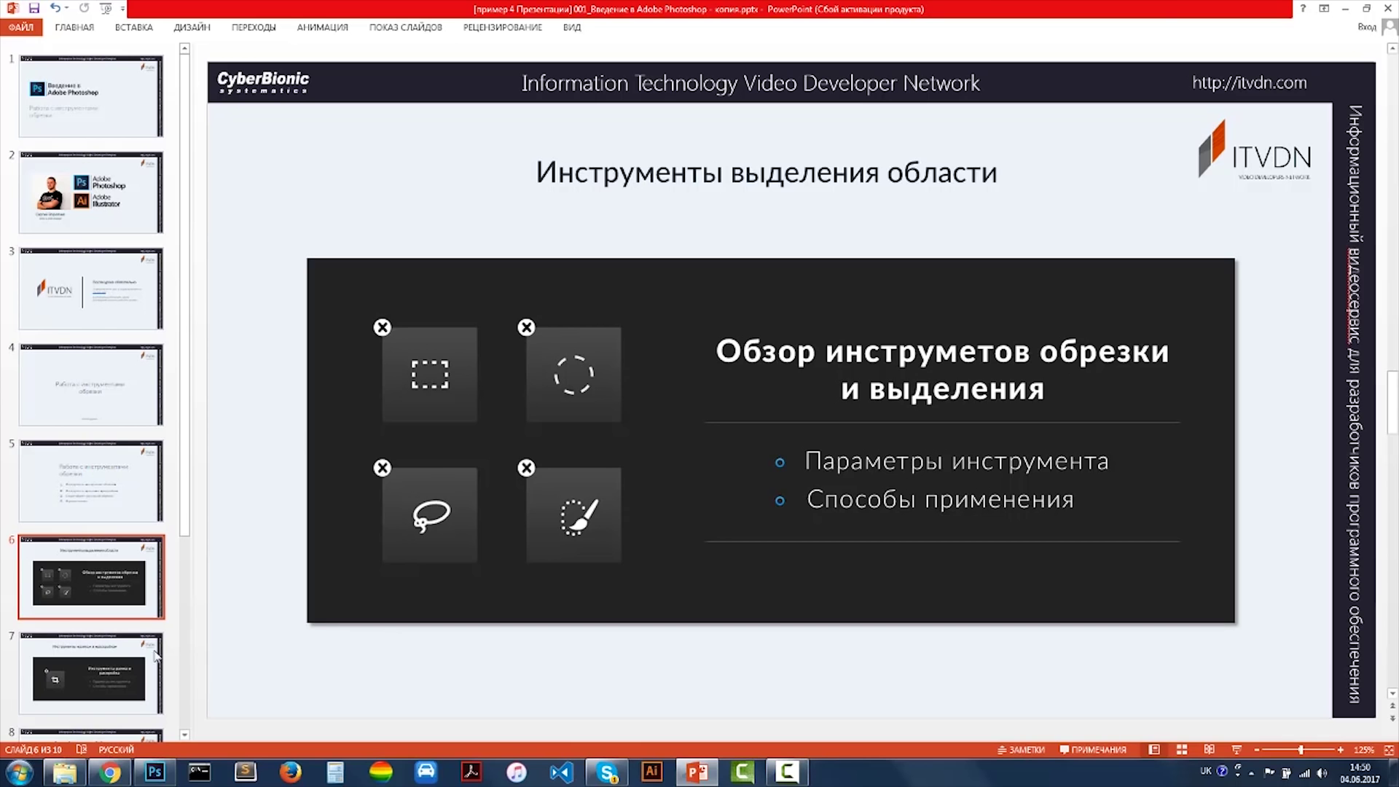
{"action": "left_click", "coordinate": [109, 668]}
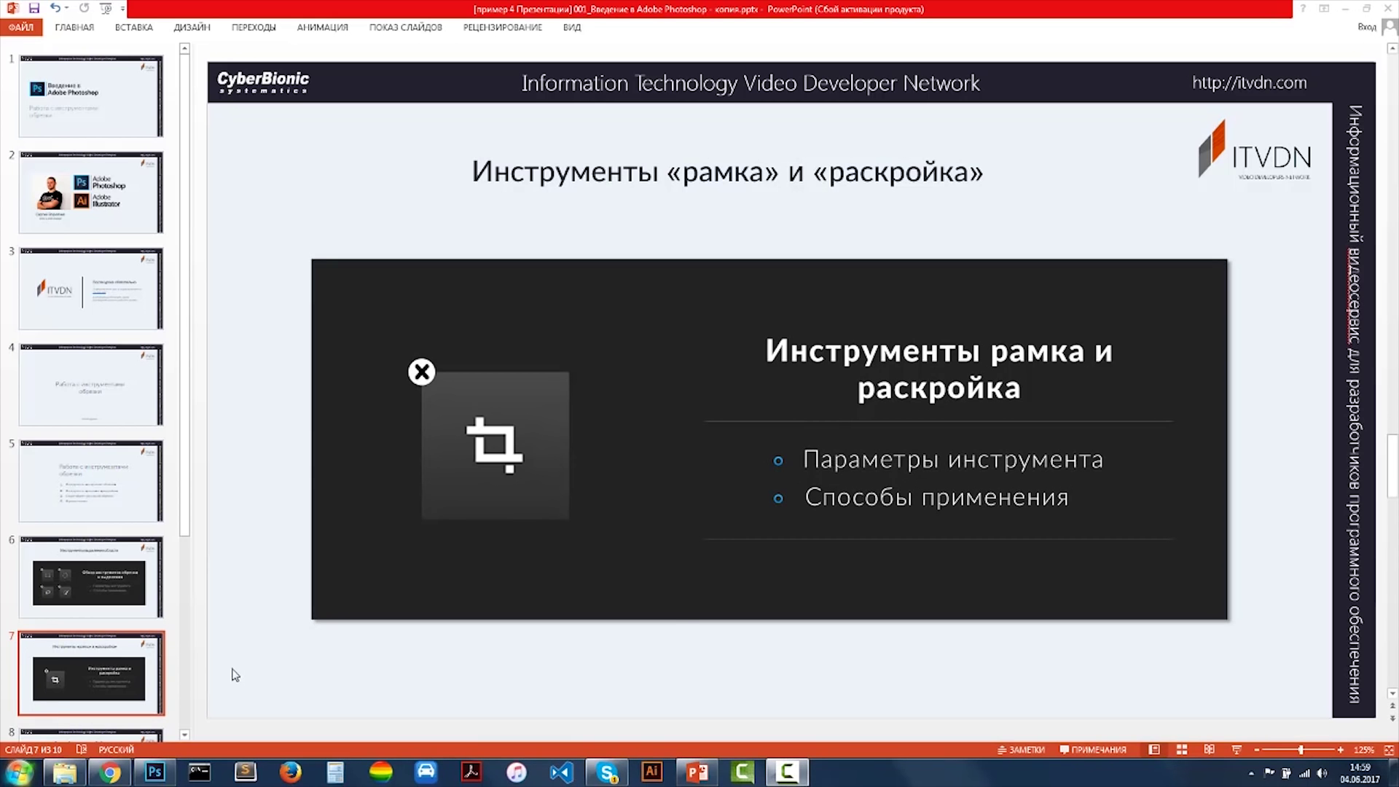
- Return to the travel website mockup in Photoshop
{"action": "left_click", "coordinate": [155, 771]}
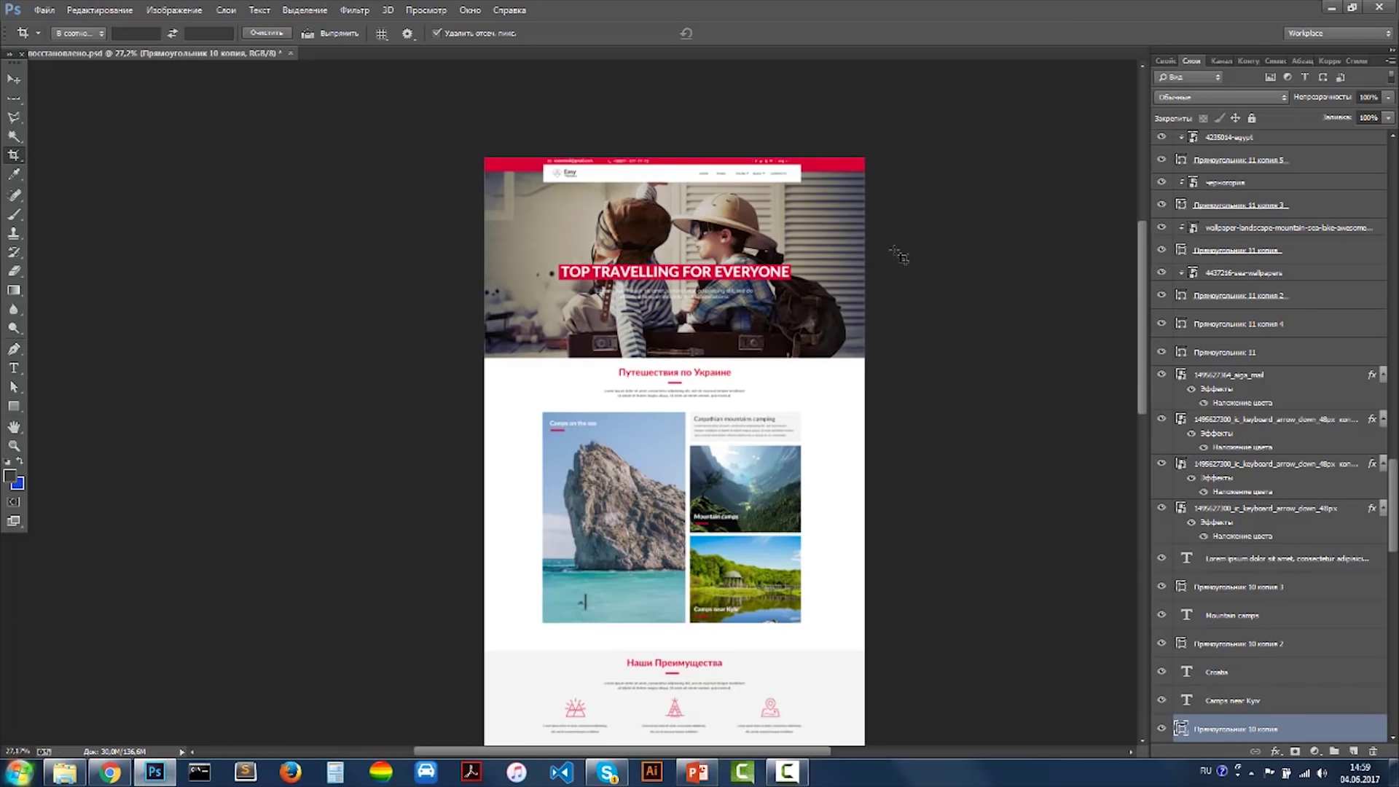
{"action": "scroll", "coordinate": [867, 368], "scroll_direction": "up", "scroll_amount": 1}
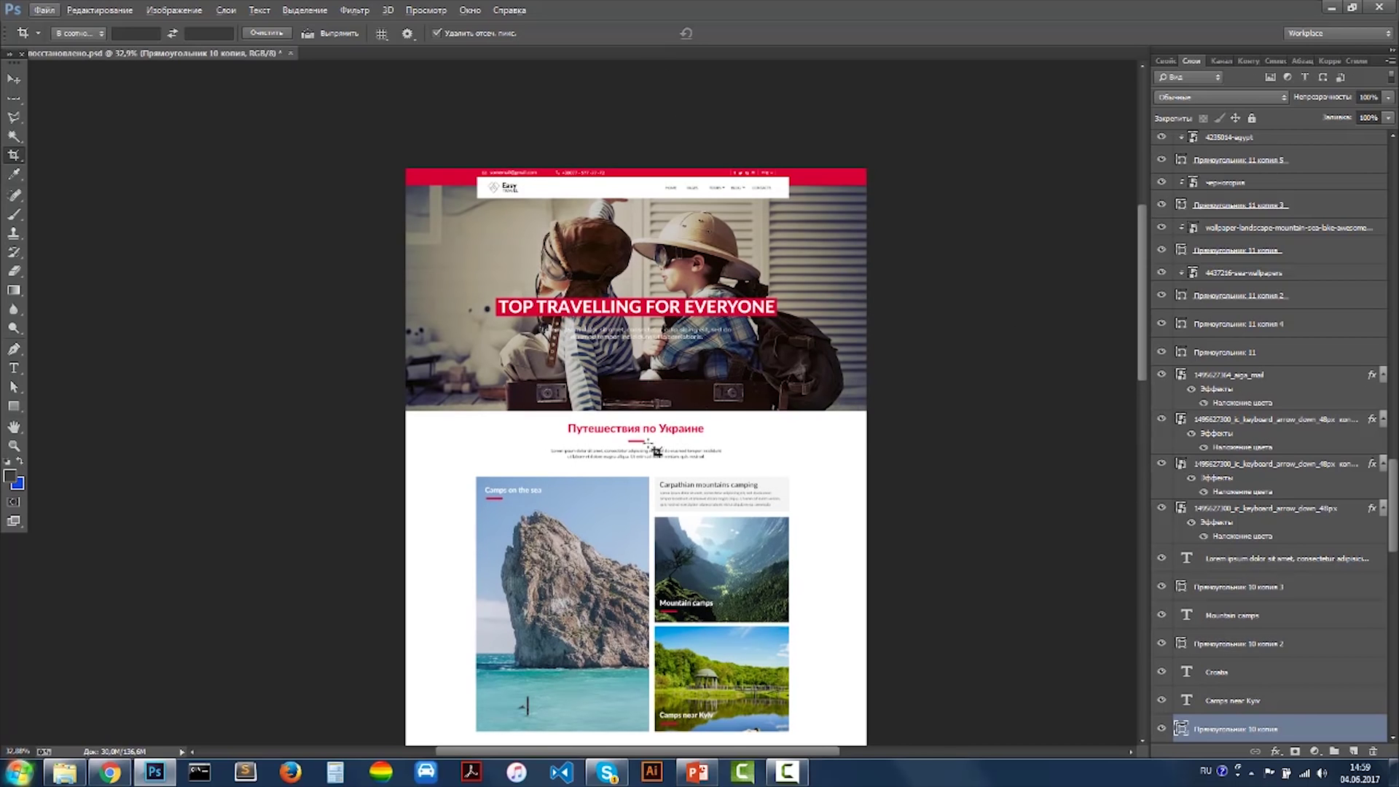
{"action": "scroll", "coordinate": [685, 354], "scroll_direction": "down", "scroll_amount": 3}
{"action": "scroll", "coordinate": [685, 355], "scroll_direction": "up", "scroll_amount": 3}
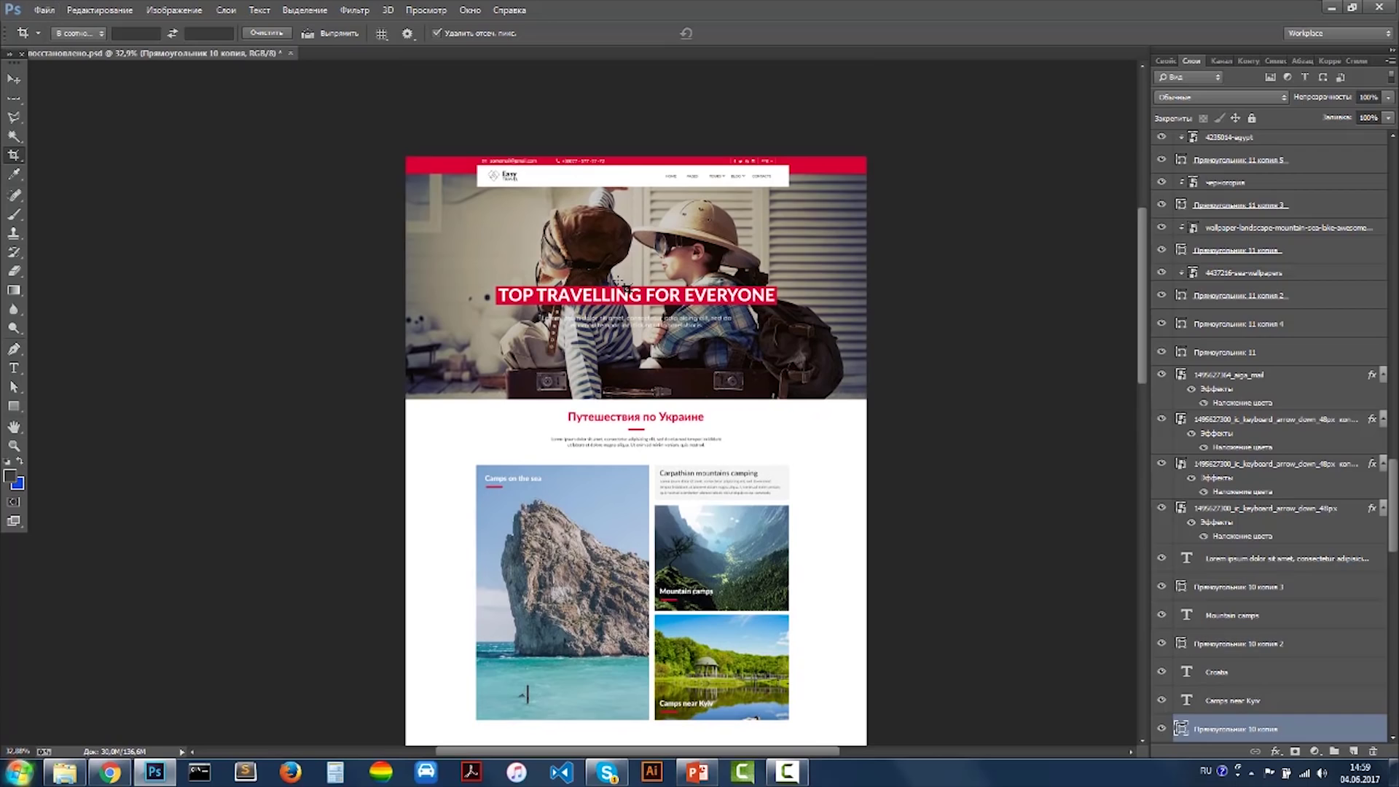
- Crop the mockup with the top below the hero image and sides around the sea rock photo
{"action": "left_click", "coordinate": [606, 270]}
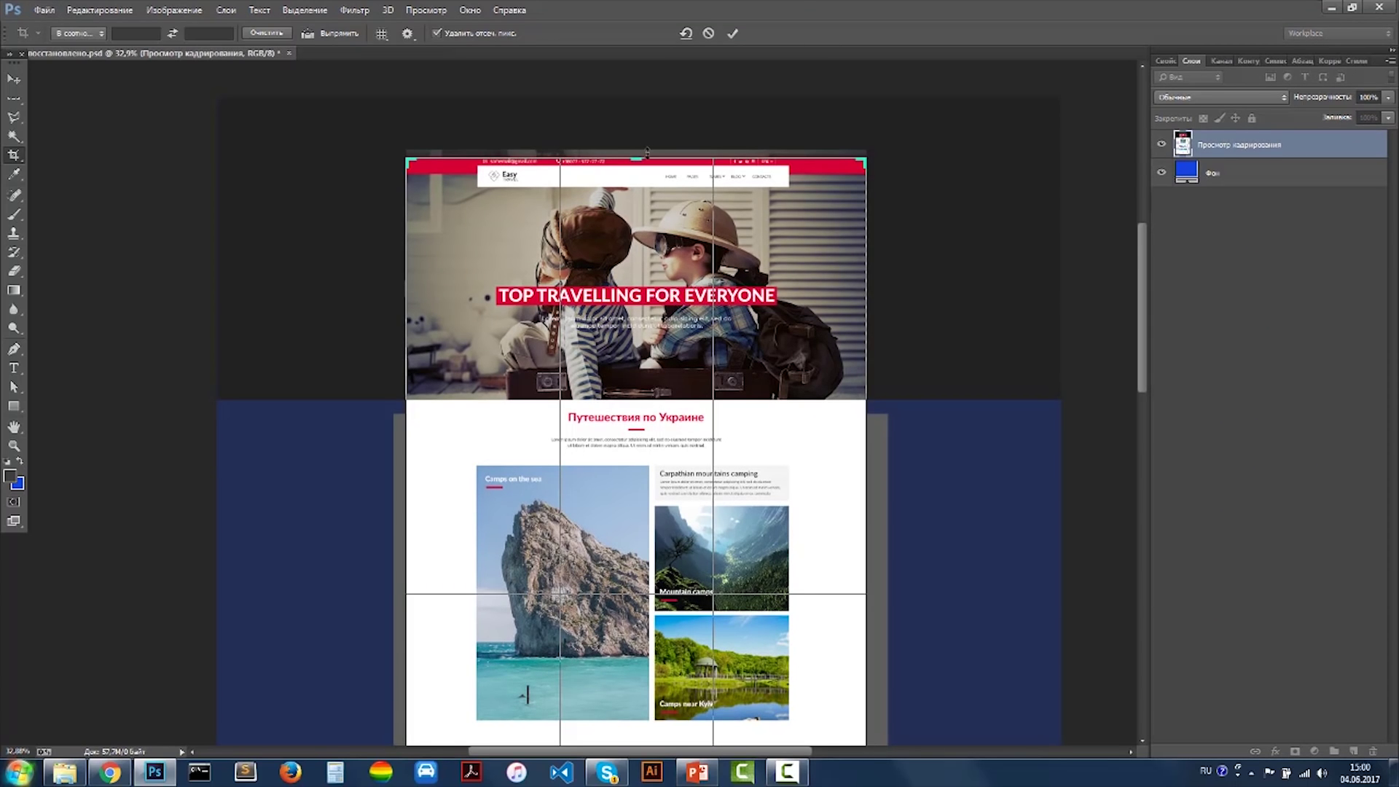
{"action": "left_click_drag", "start_coordinate": [637, 160], "coordinate": [633, 313]}
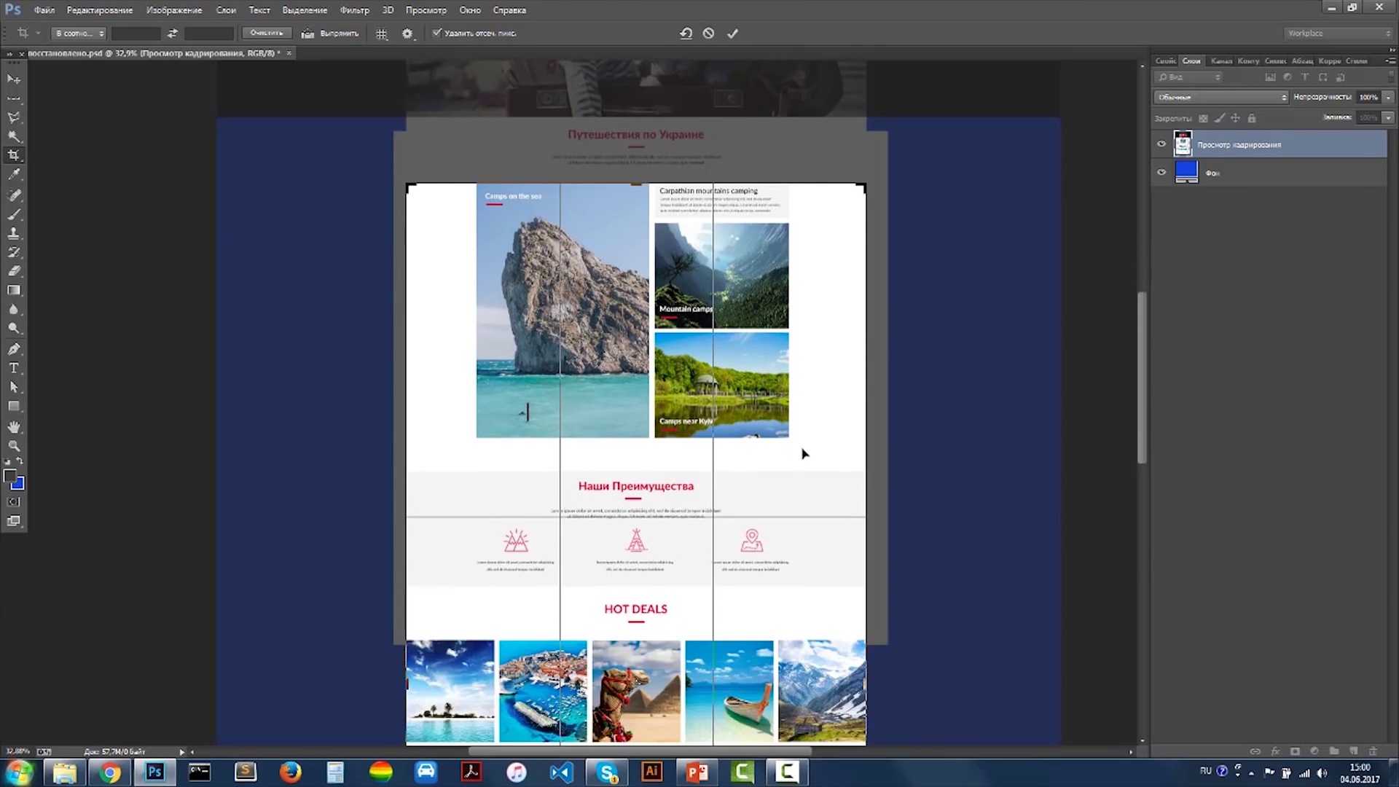
{"action": "left_click_drag", "start_coordinate": [855, 632], "coordinate": [768, 612]}
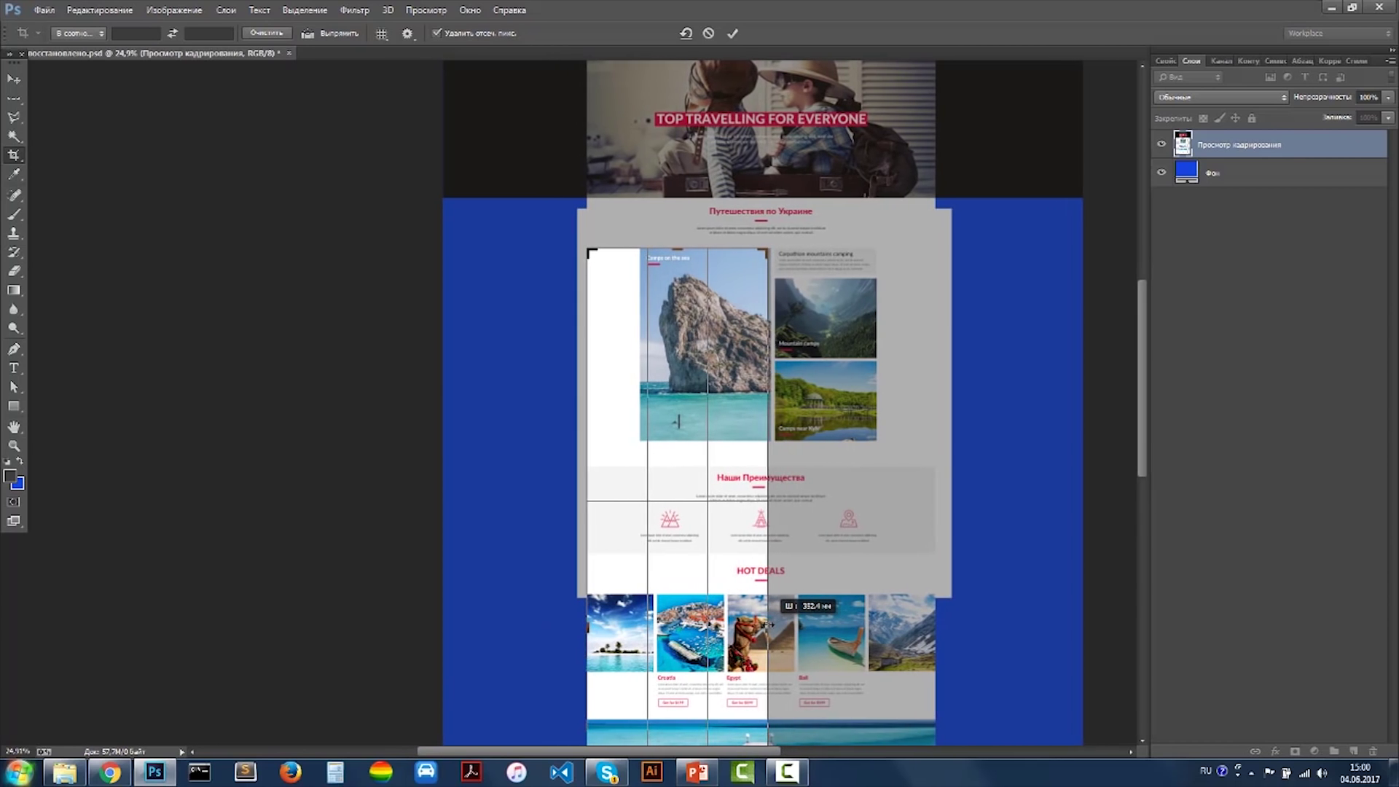
{"action": "left_click_drag", "start_coordinate": [585, 628], "coordinate": [607, 627]}
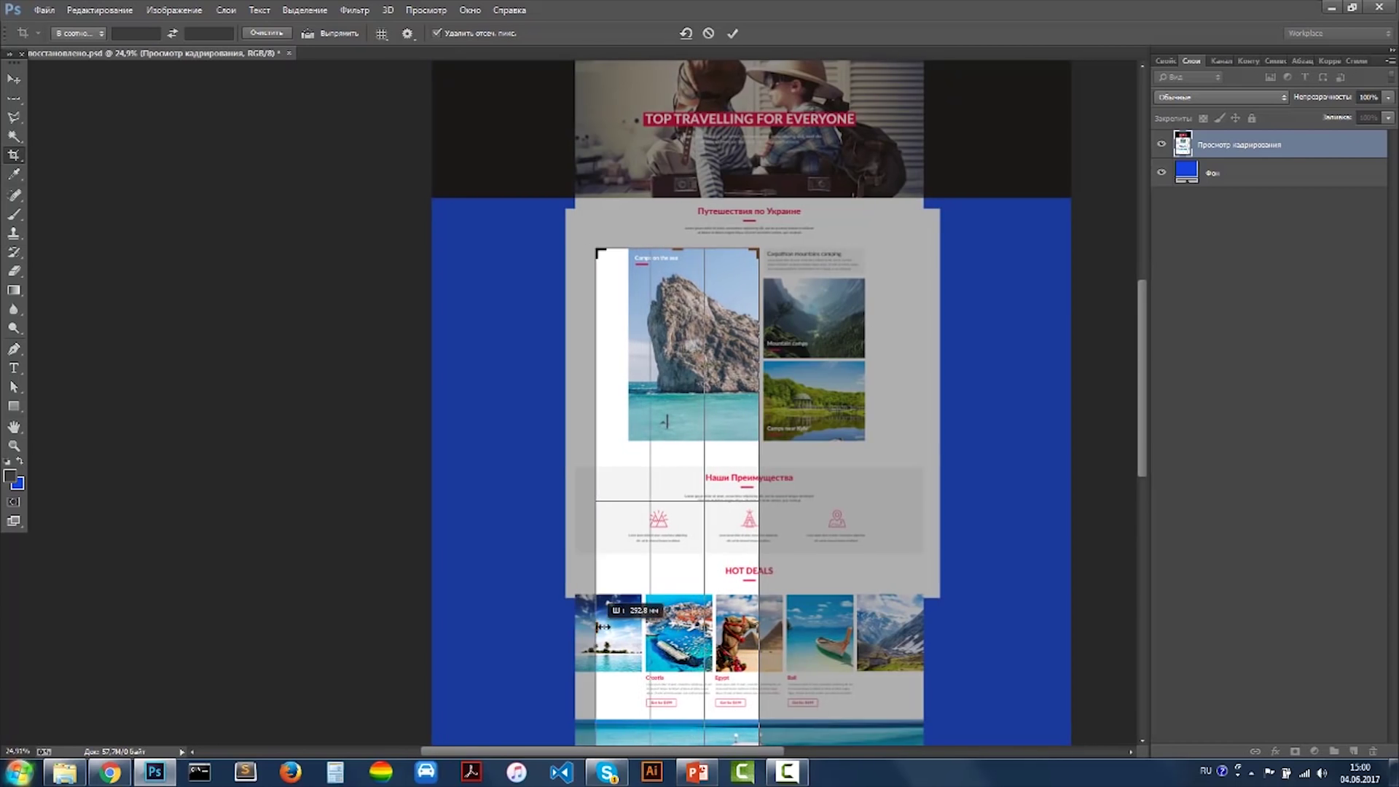